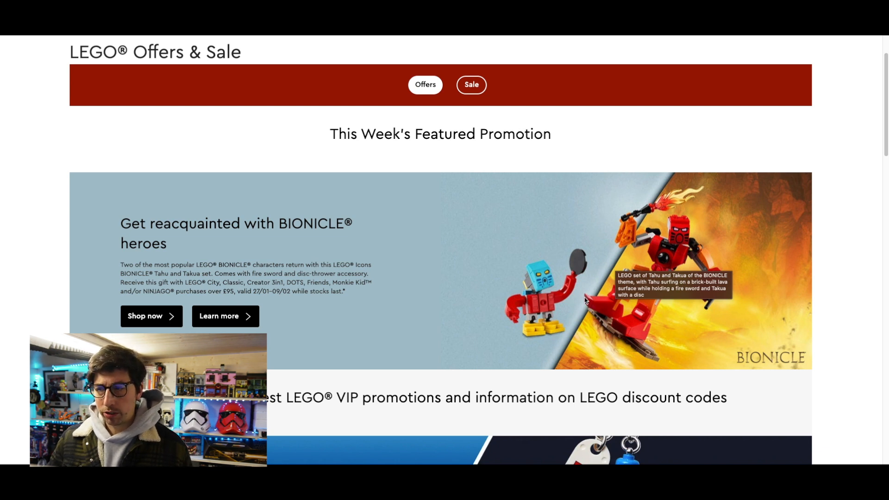
# - Look over the LEGO Offers page and open the Sale product listing
pyautogui.scroll(-8, 584, 301)
pyautogui.scroll(-8, 585, 301)
pyautogui.scroll(14, 585, 301)
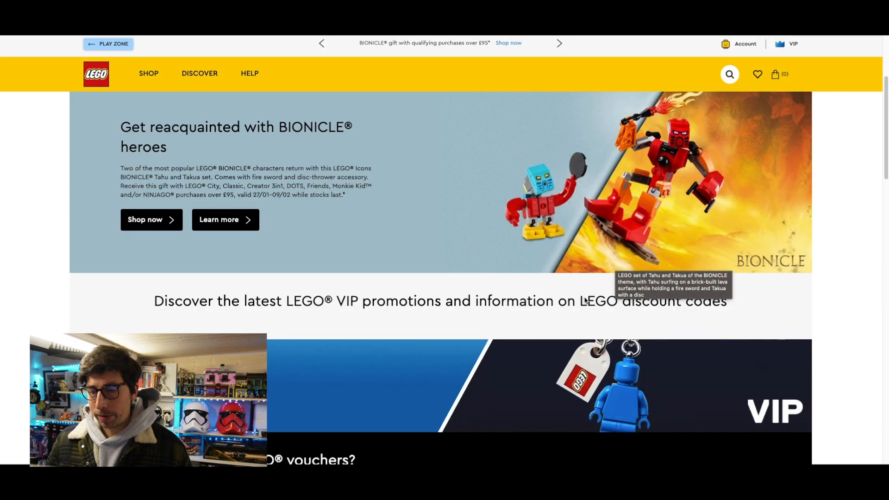
pyautogui.scroll(4, 585, 300)
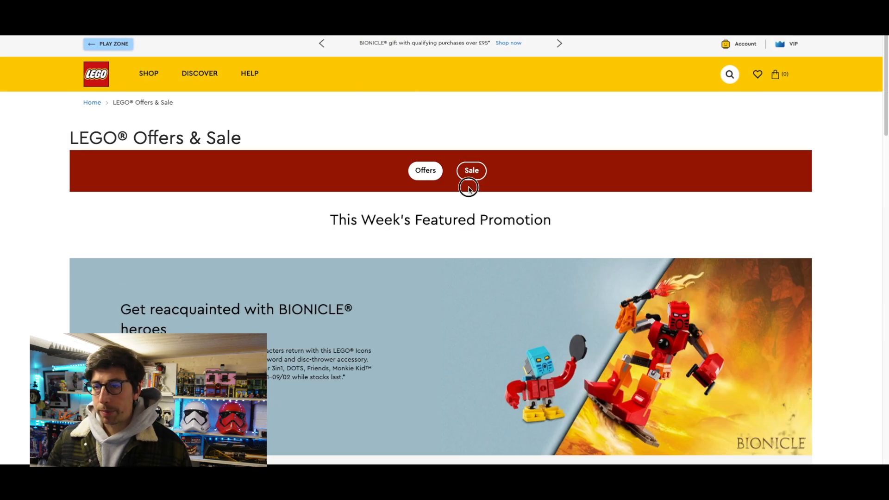
pyautogui.click(471, 174)
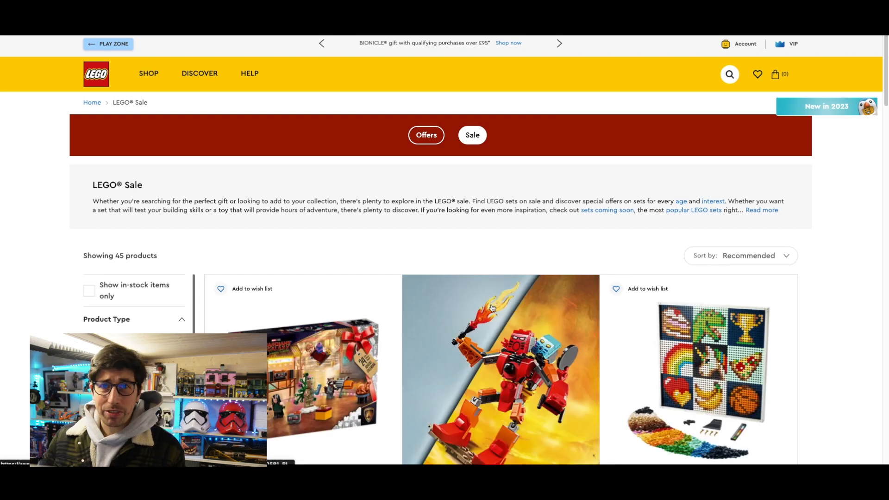
# - Browse the discounted LEGO sets and open the product page of the Spice Girls Tribute set
pyautogui.scroll(-10, 492, 307)
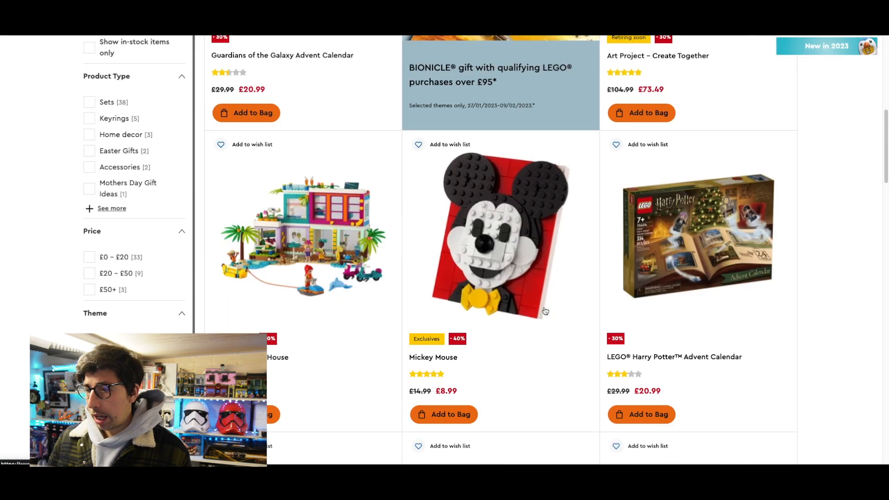
pyautogui.scroll(-2, 544, 311)
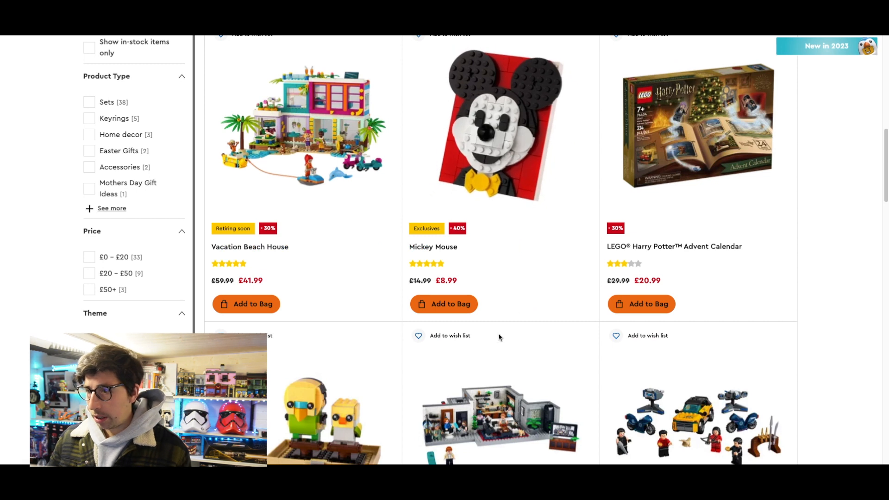
pyautogui.scroll(-5, 509, 341)
pyautogui.scroll(-8, 588, 330)
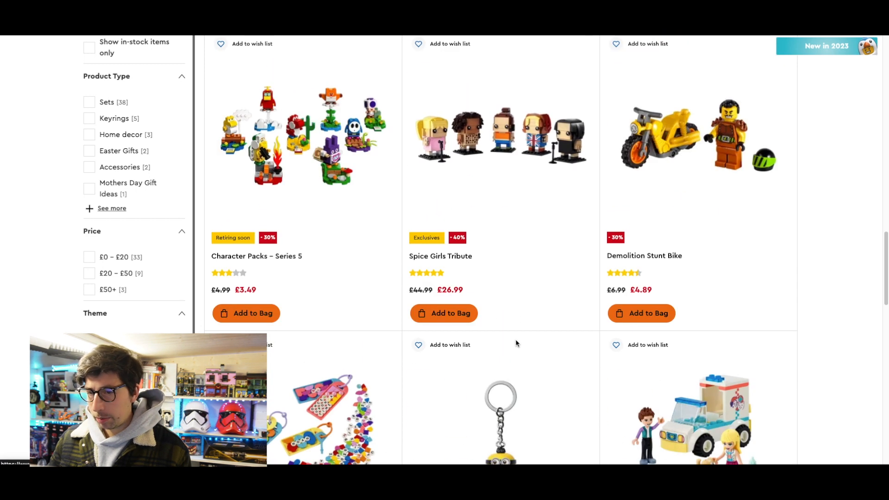
pyautogui.scroll(-1, 517, 343)
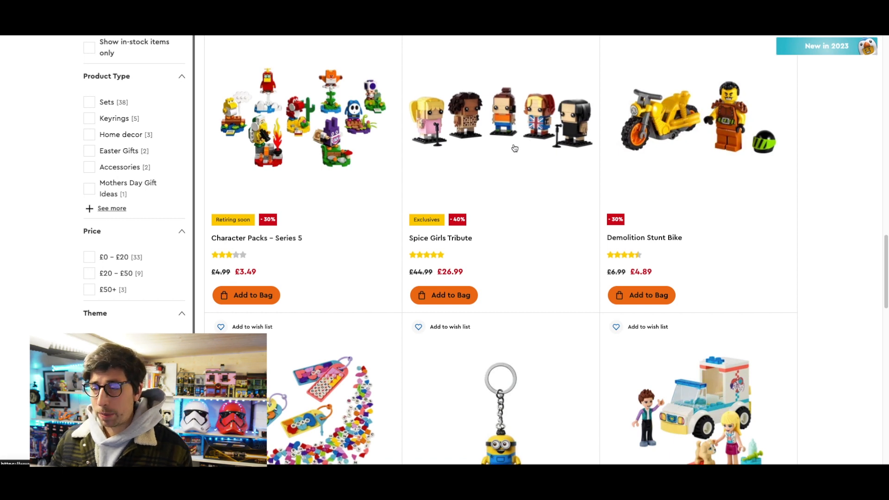
pyautogui.scroll(-12, 529, 233)
pyautogui.scroll(-3, 530, 234)
pyautogui.scroll(12, 530, 234)
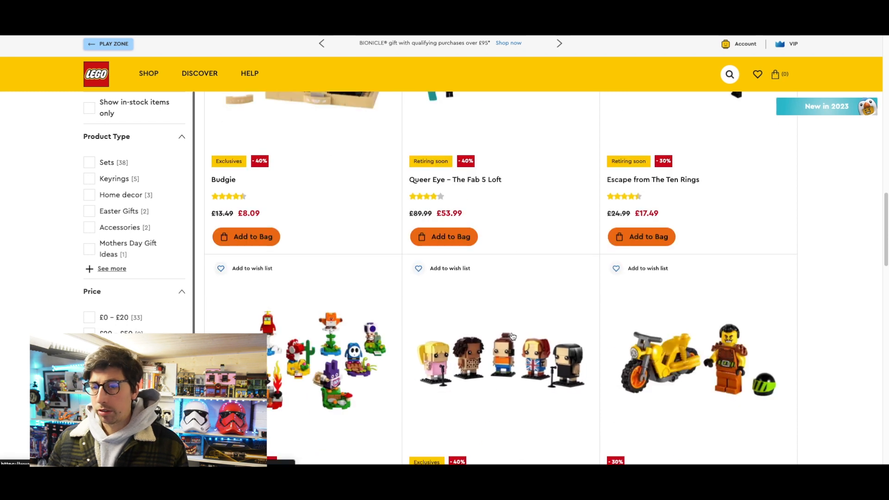
pyautogui.click(576, 273)
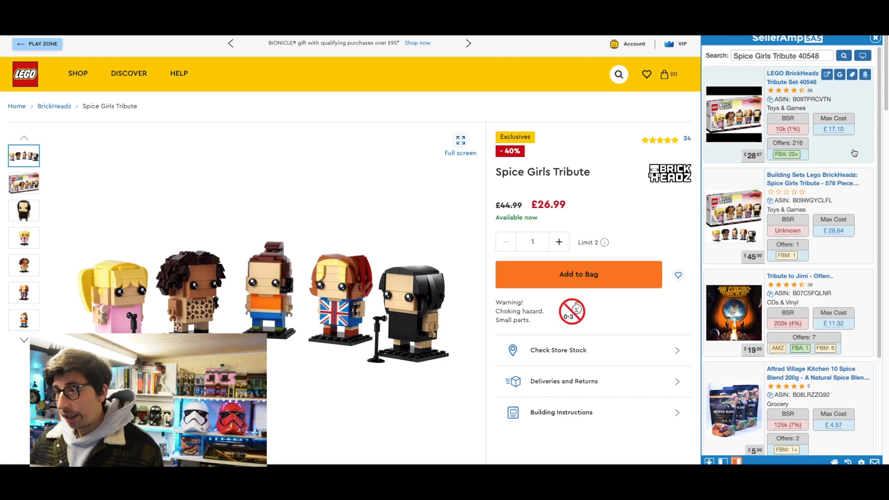
# - Open the LEGO BrickHeadz Spice Girls Tribute Set 40548 match in SellerAmp and set its cost price to £26.99
pyautogui.click(854, 152)
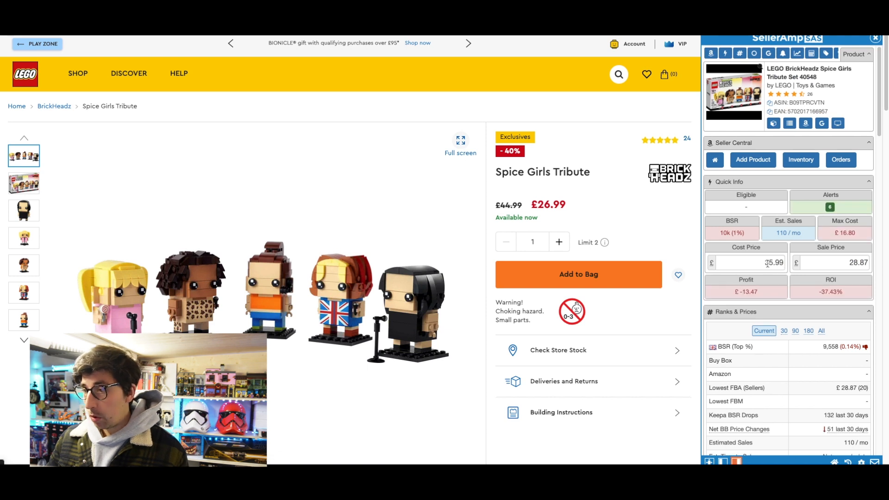
pyautogui.doubleClick(769, 263)
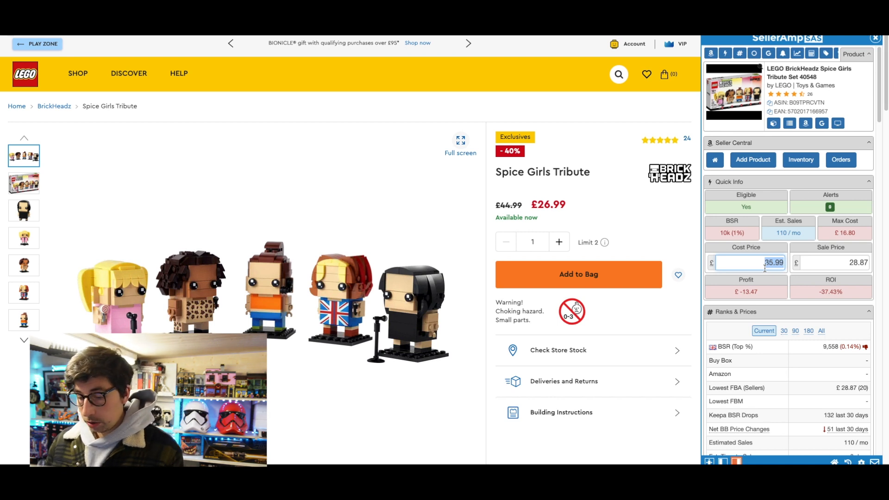
pyautogui.write('26.99')
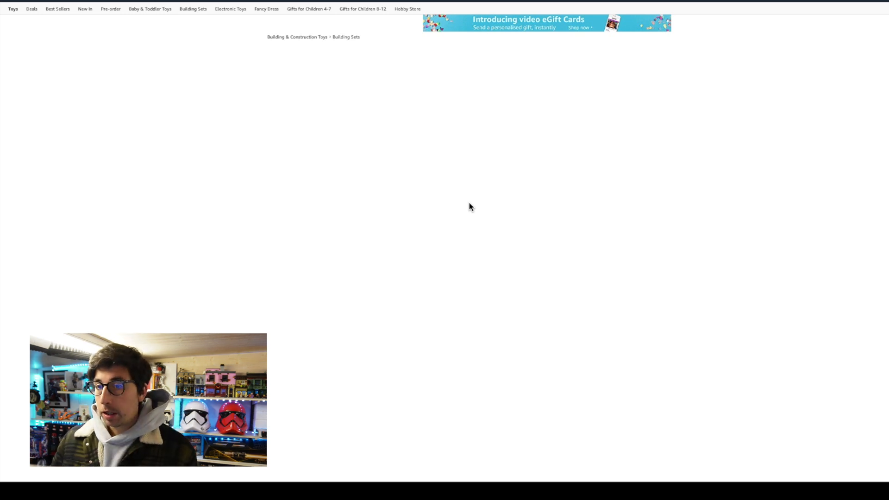
# - Find the Keepa price history chart on the set's Amazon listing and set its range to Month
pyautogui.scroll(-1, 469, 203)
pyautogui.scroll(-2, 470, 207)
pyautogui.scroll(-2, 469, 206)
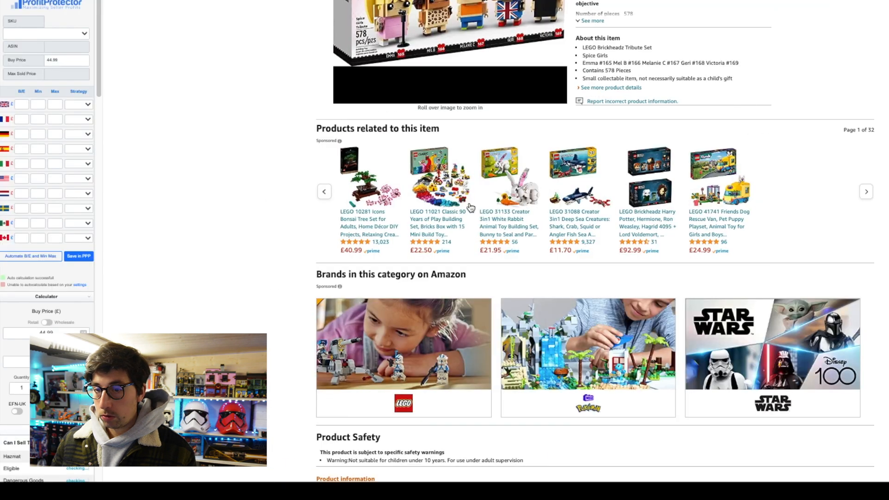
pyautogui.scroll(-10, 470, 206)
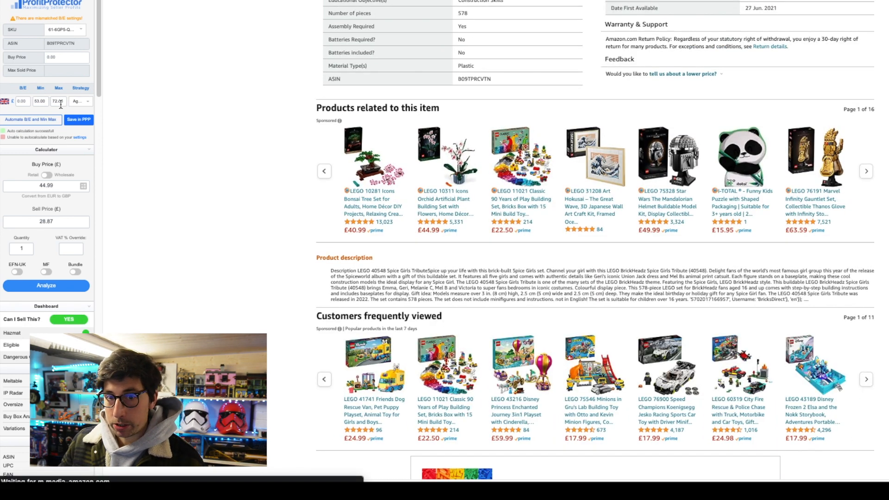
pyautogui.scroll(-20, 208, 115)
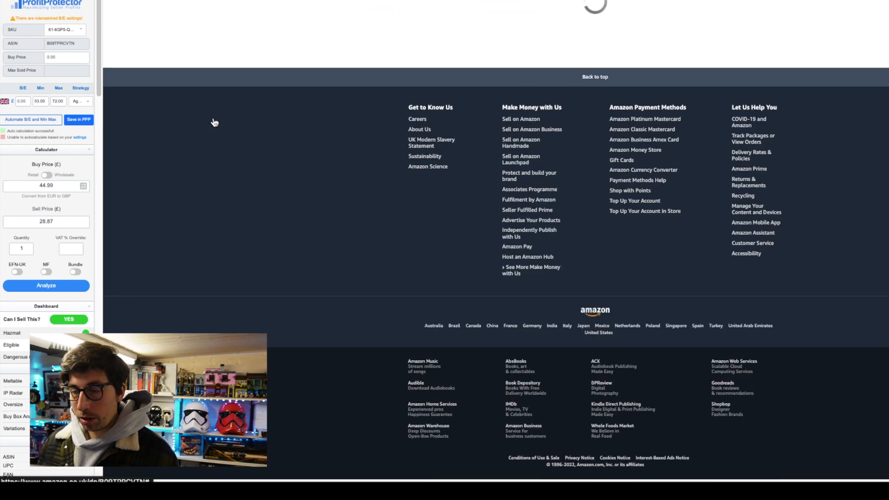
pyautogui.scroll(15, 214, 121)
pyautogui.scroll(12, 252, 133)
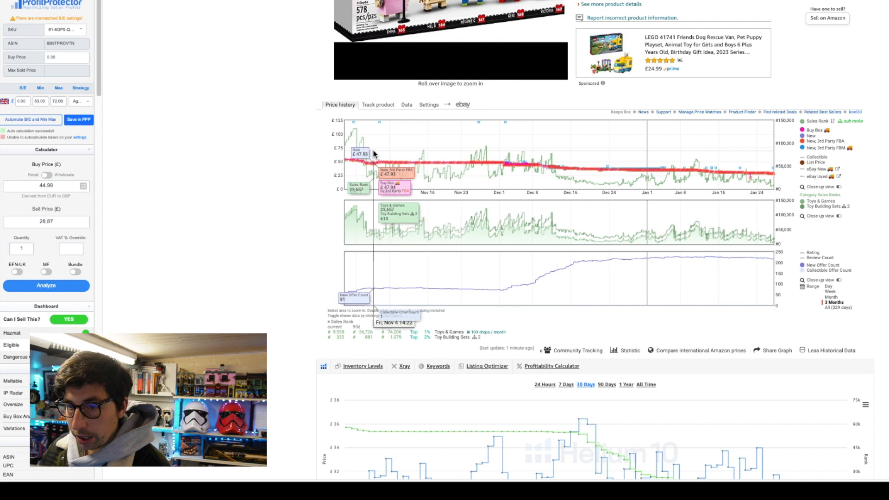
pyautogui.click(831, 297)
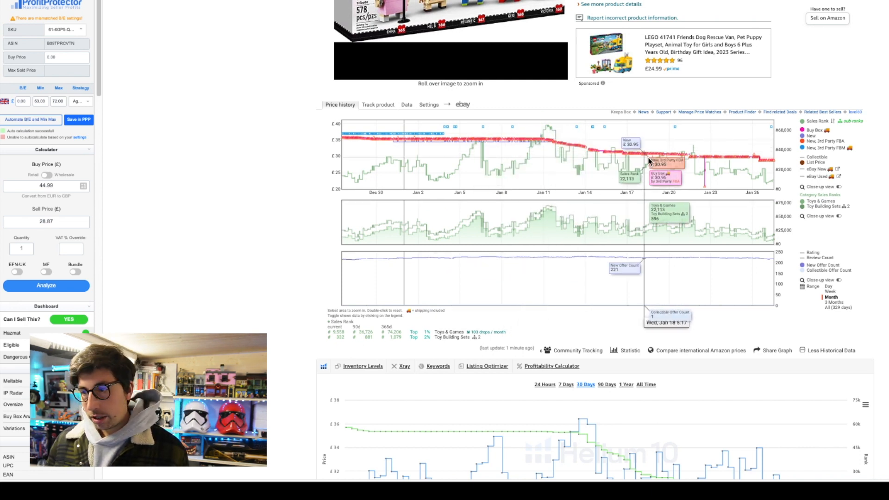
# - Set the SellerAmp sale price to £45 on the Amazon listing and check the ranks, prices and Seller Tool Kit details
pyautogui.scroll(2, 571, 213)
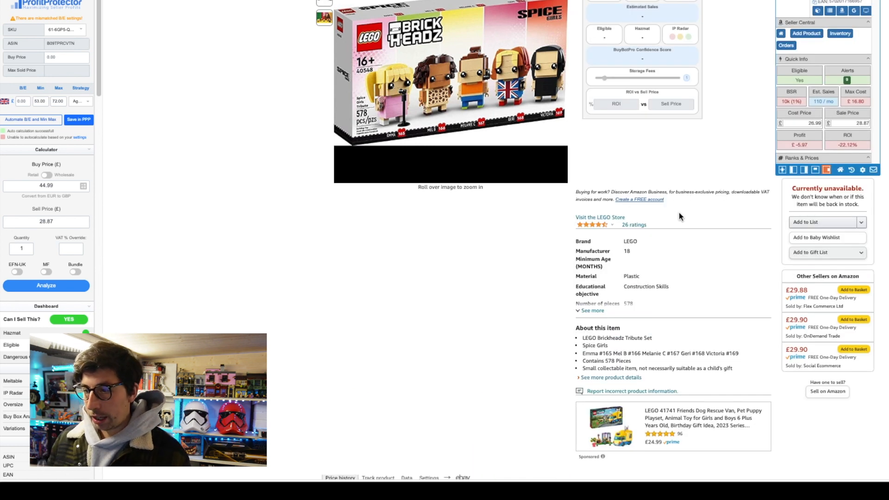
pyautogui.scroll(3, 677, 214)
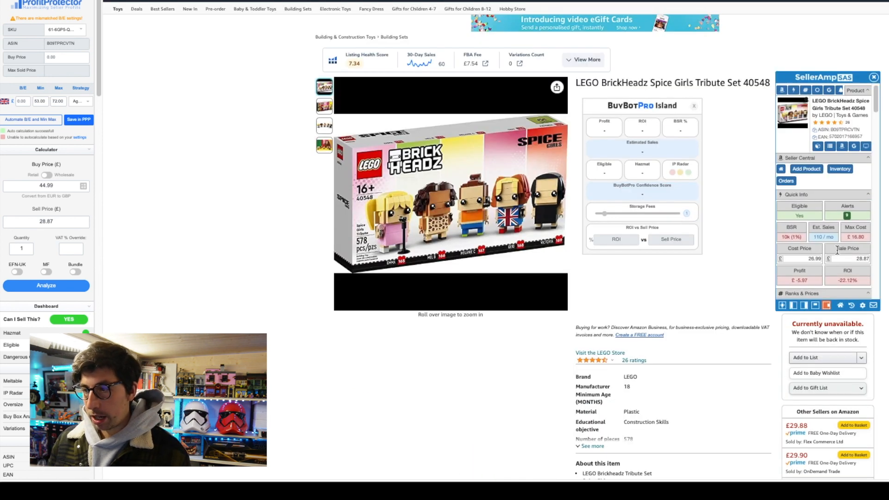
pyautogui.click(849, 261)
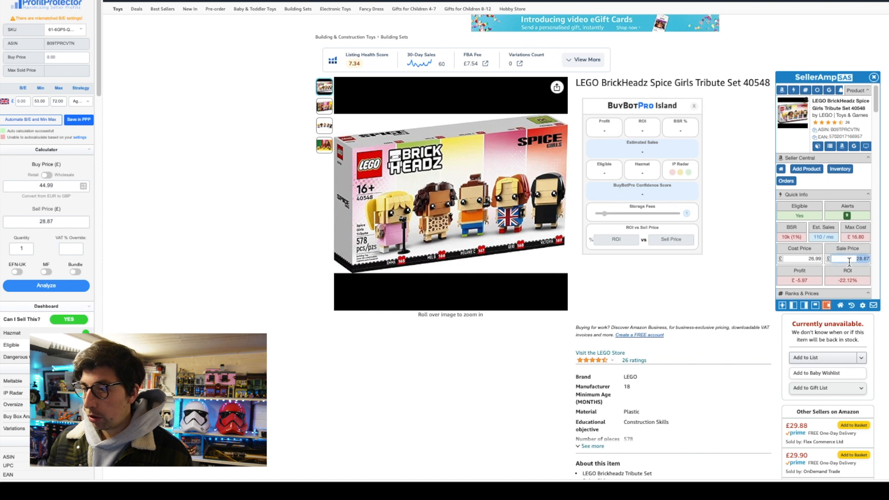
pyautogui.write('45')
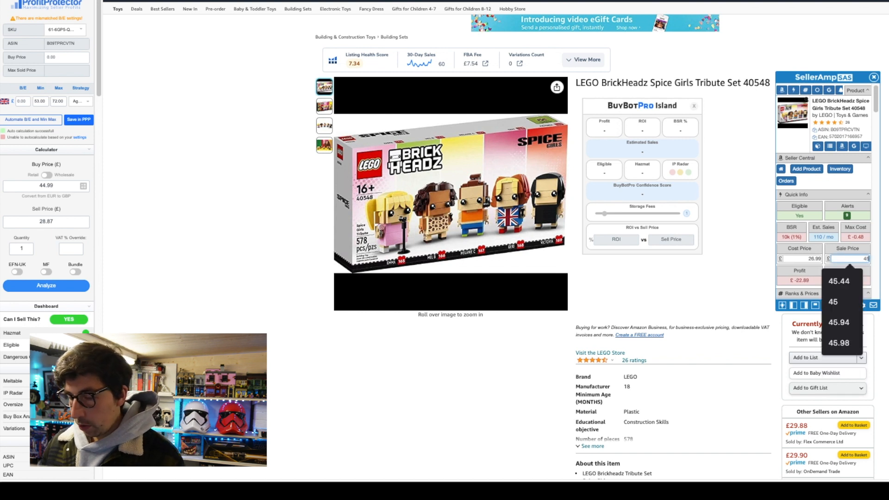
pyautogui.click(865, 241)
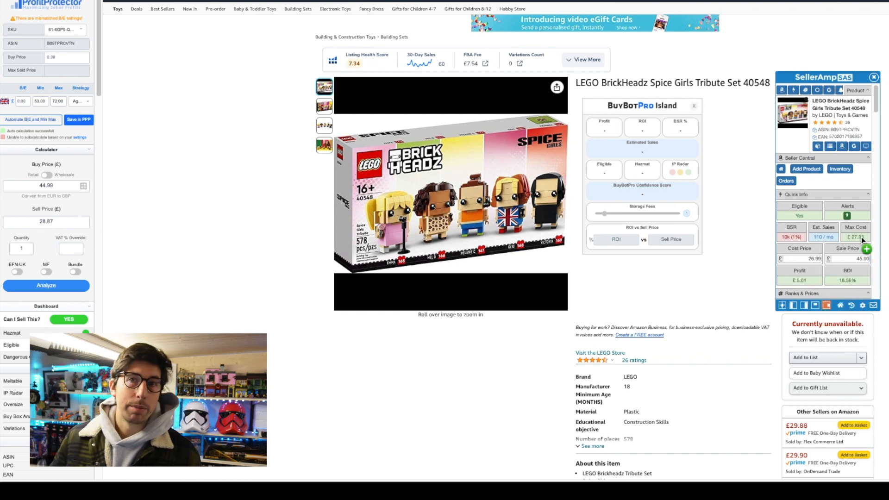
pyautogui.scroll(-8, 808, 238)
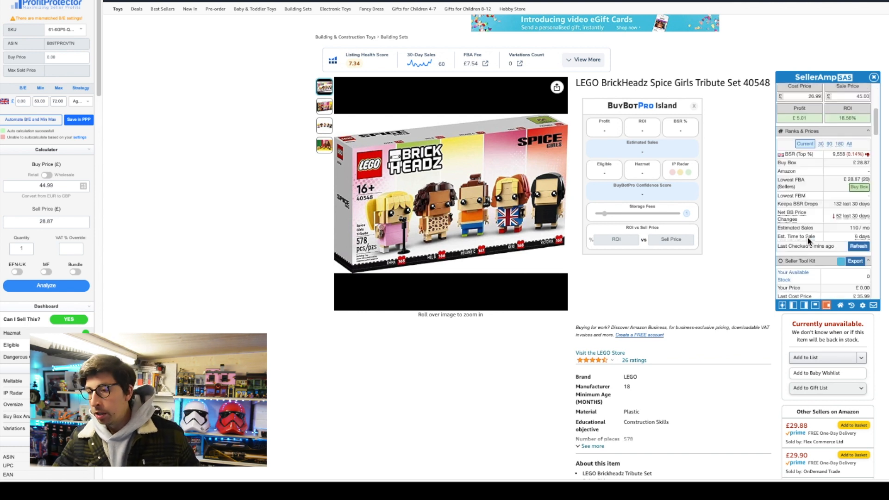
pyautogui.scroll(-1, 808, 238)
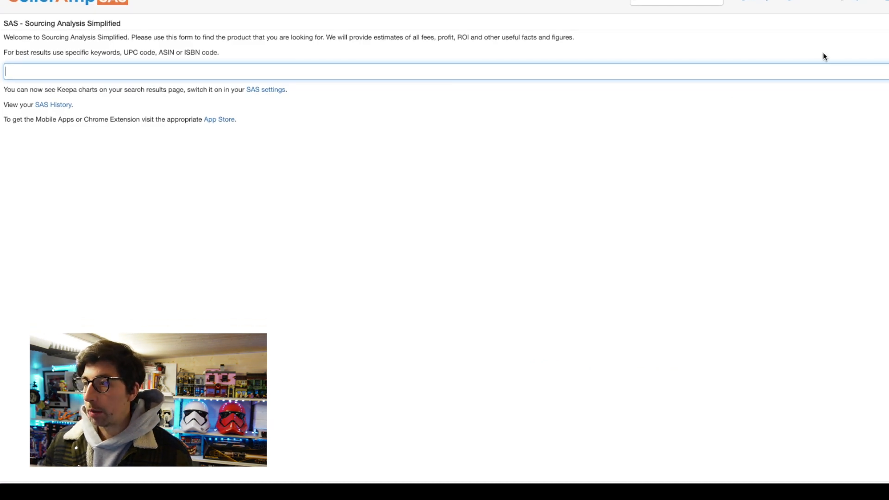
# - Switch to the SellerAmp SAS website, open its list of connected Google Sheets and create a new sheet
pyautogui.click(786, 15)
pyautogui.click(714, 190)
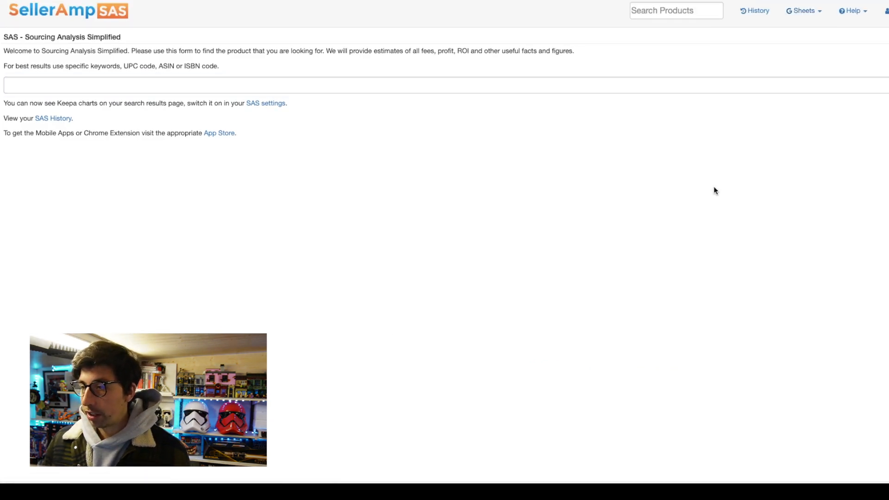
pyautogui.click(804, 11)
pyautogui.click(765, 37)
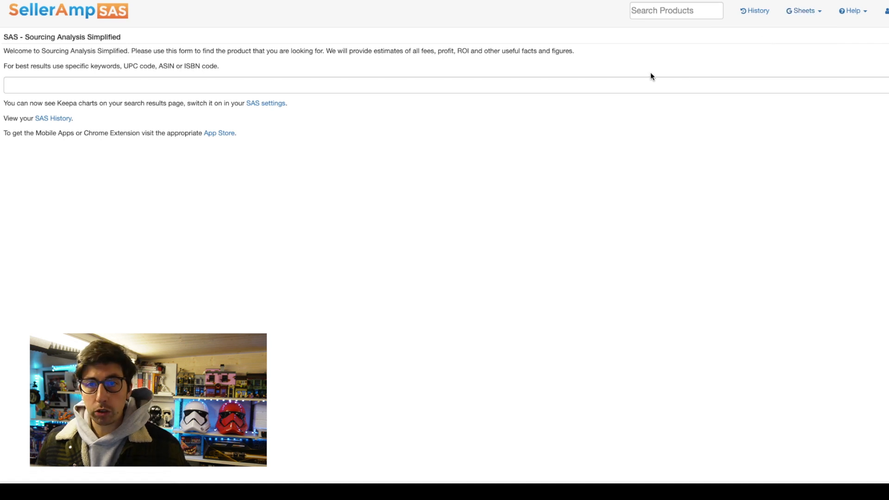
pyautogui.scroll(-6, 290, 262)
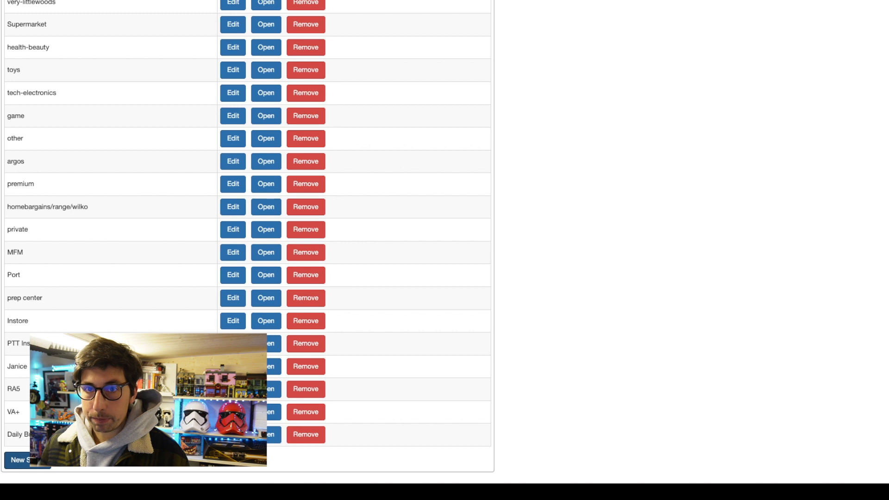
pyautogui.click(18, 461)
# - Set the new export sheet's title to "order tracking - invoices"
pyautogui.moveTo(107, 95); pyautogui.dragTo(2, 81)
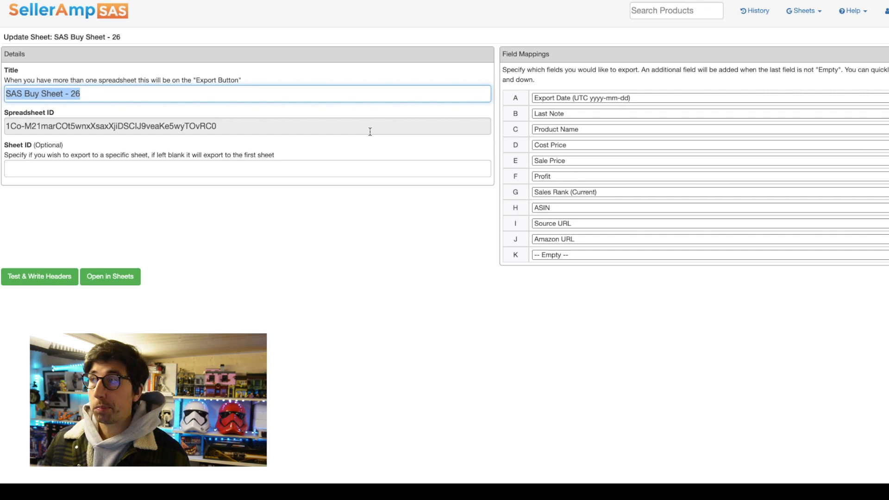
pyautogui.write('order tracking - invoices')
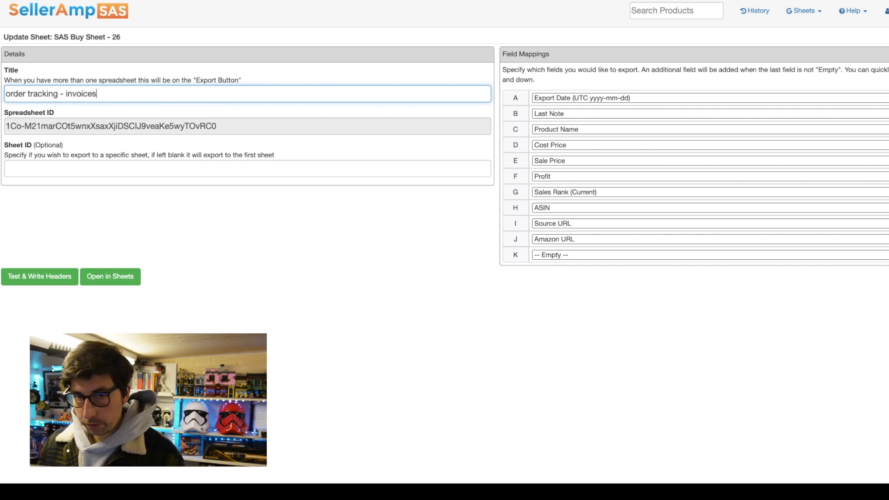
pyautogui.click(529, 368)
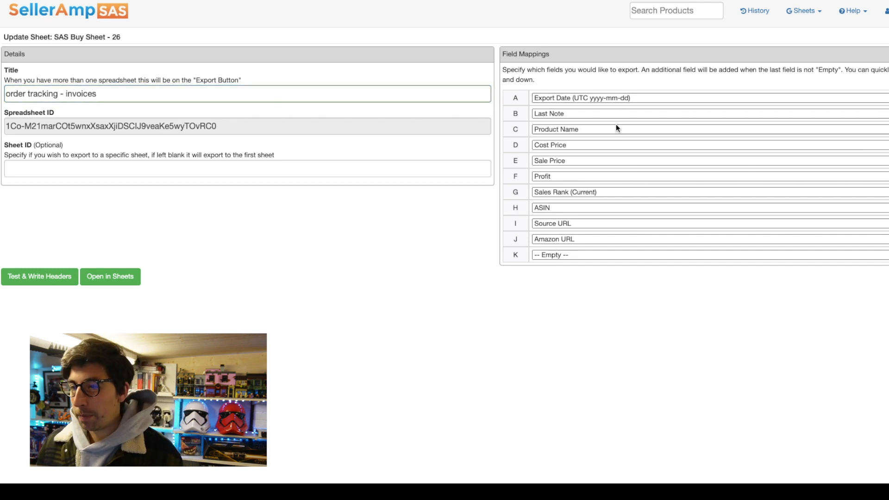
# - Review the export field options for columns B and K in the field mappings, including calculations, ranks and Seller Tool Kit fields
pyautogui.click(608, 114)
pyautogui.click(608, 113)
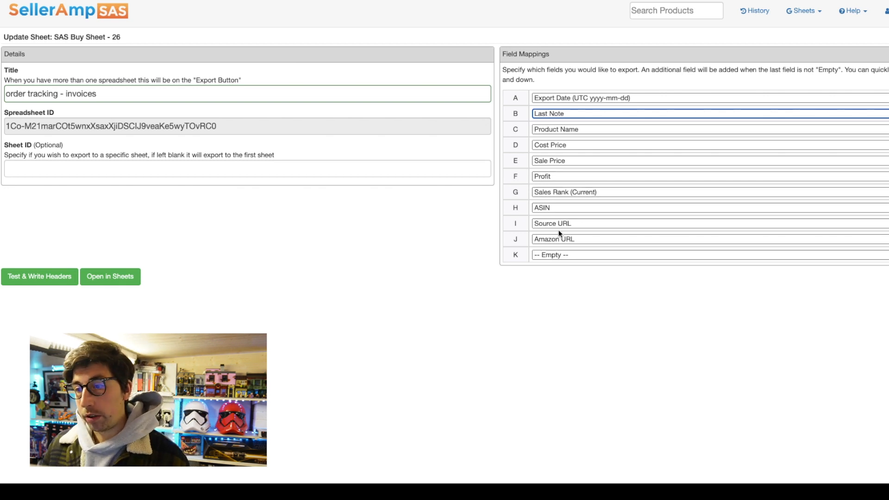
pyautogui.click(555, 255)
pyautogui.scroll(-15, 564, 338)
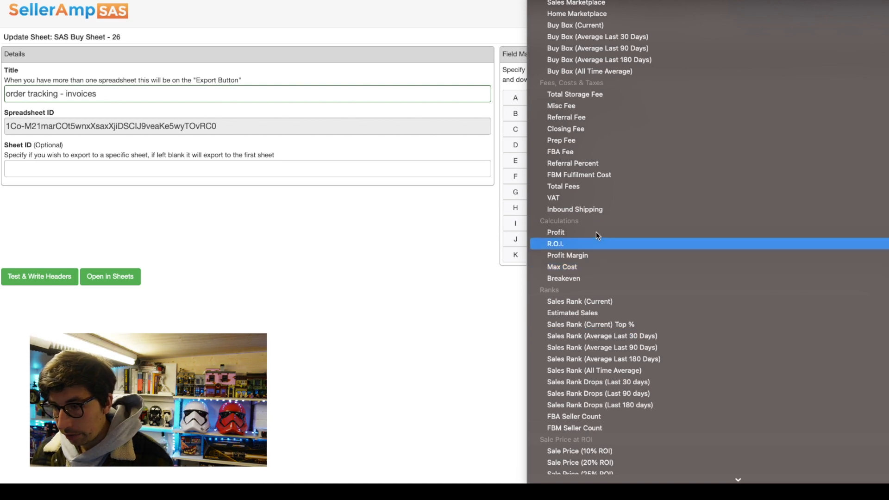
pyautogui.scroll(-10, 609, 312)
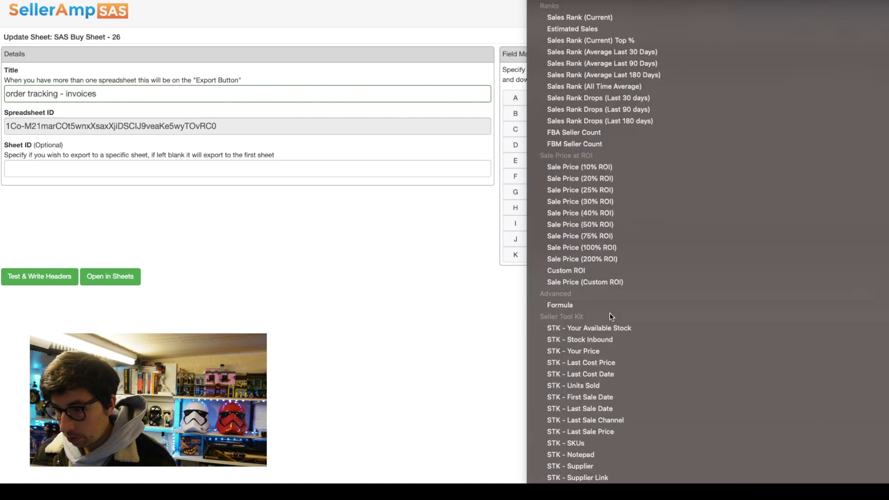
pyautogui.scroll(20, 569, 308)
pyautogui.click(471, 308)
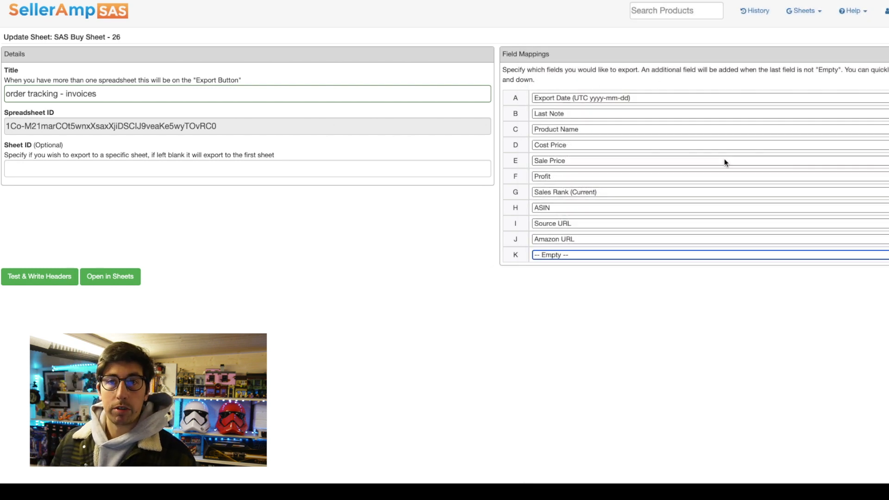
# - Save the new export sheet's settings and return to the list of connected Google Sheets
pyautogui.click(878, 293)
pyautogui.click(20, 276)
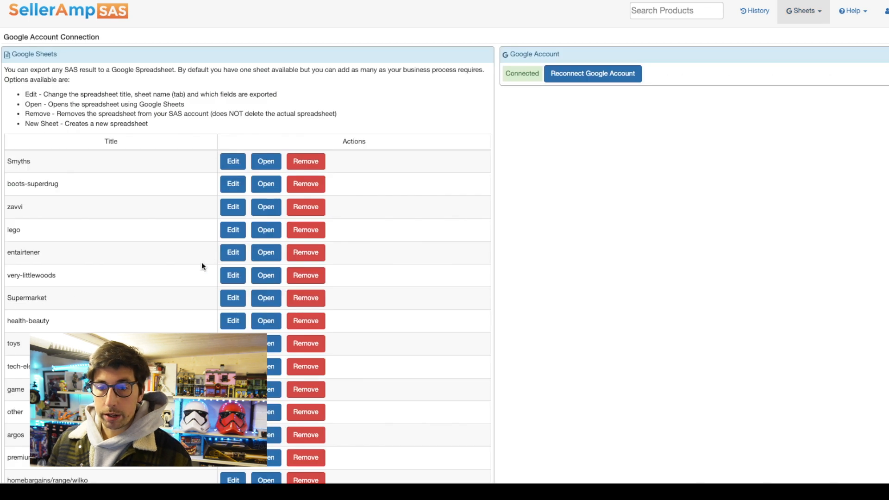
# - Write the column headers to the "order tracking - invoices" export sheet and open it in Google Sheets
pyautogui.scroll(-6, 202, 262)
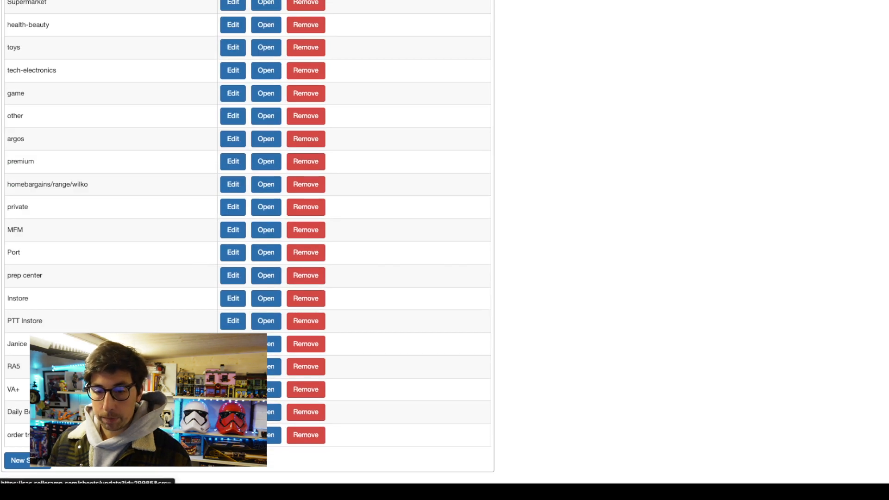
pyautogui.click(233, 434)
pyautogui.click(41, 277)
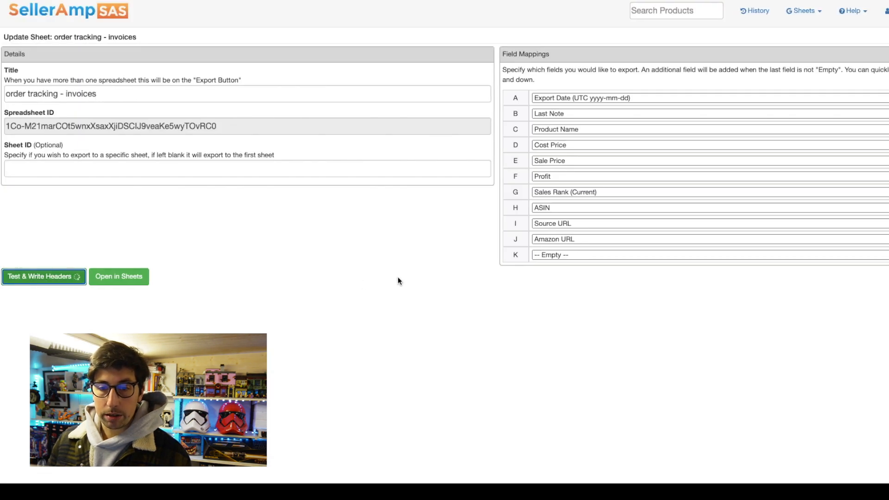
pyautogui.click(123, 278)
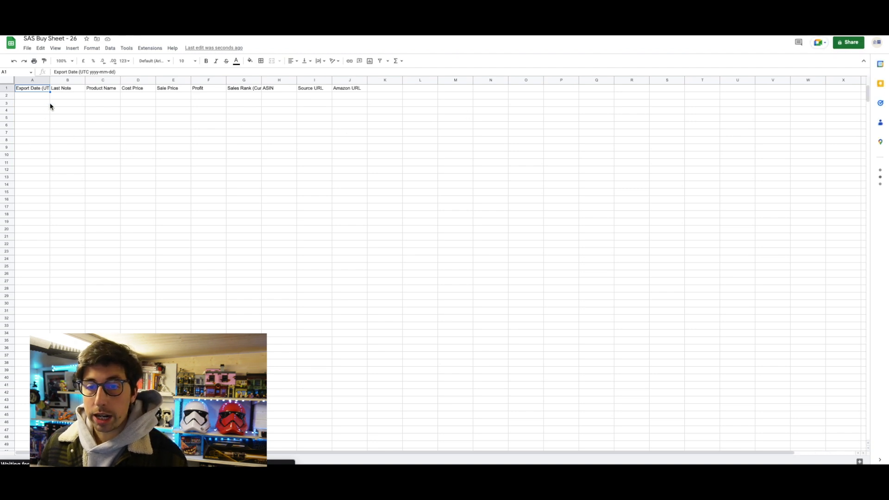
# - Insert a row above the header row and enter "this is to" in cell A1
pyautogui.click(5, 89)
pyautogui.rightClick(4, 88)
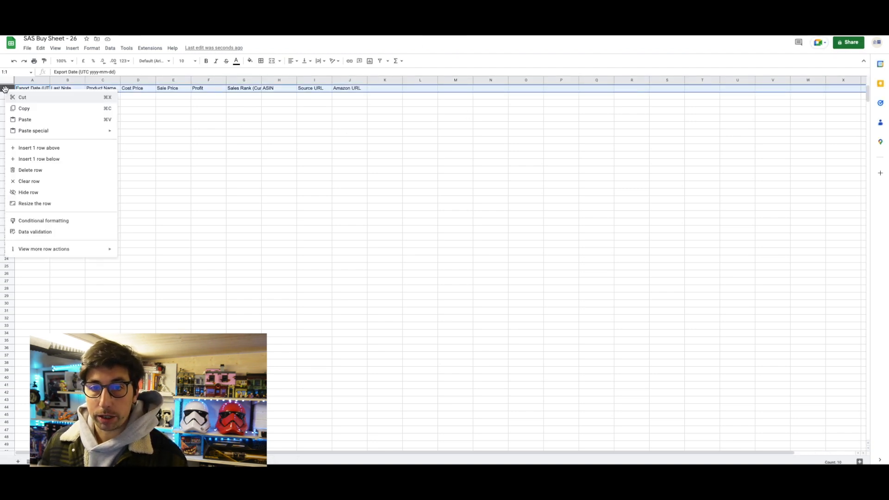
pyautogui.click(41, 148)
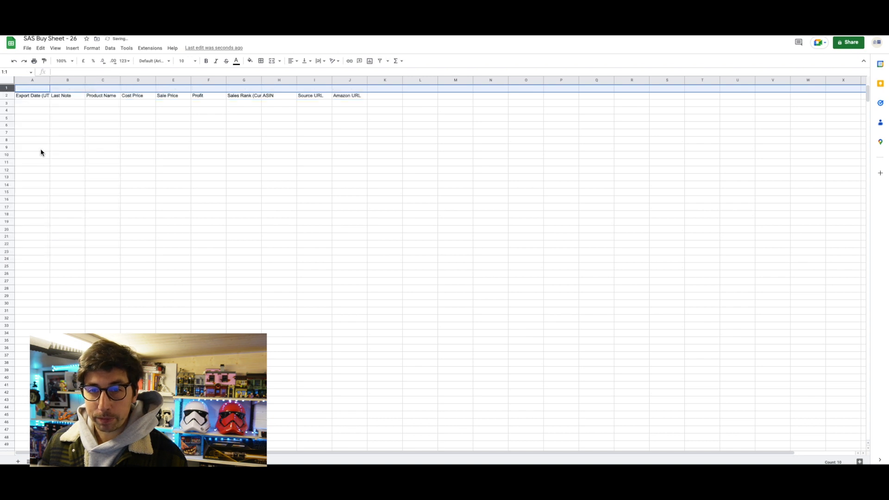
pyautogui.click(40, 88)
pyautogui.write('this is to')
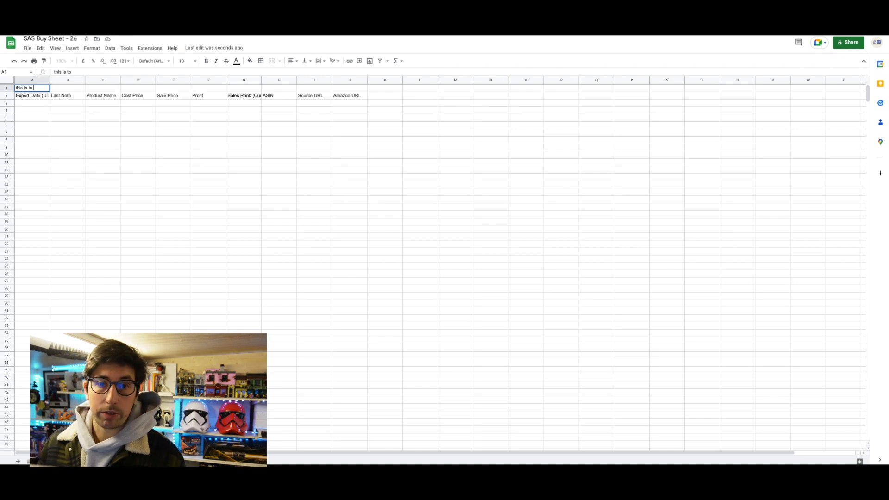
pyautogui.click(44, 110)
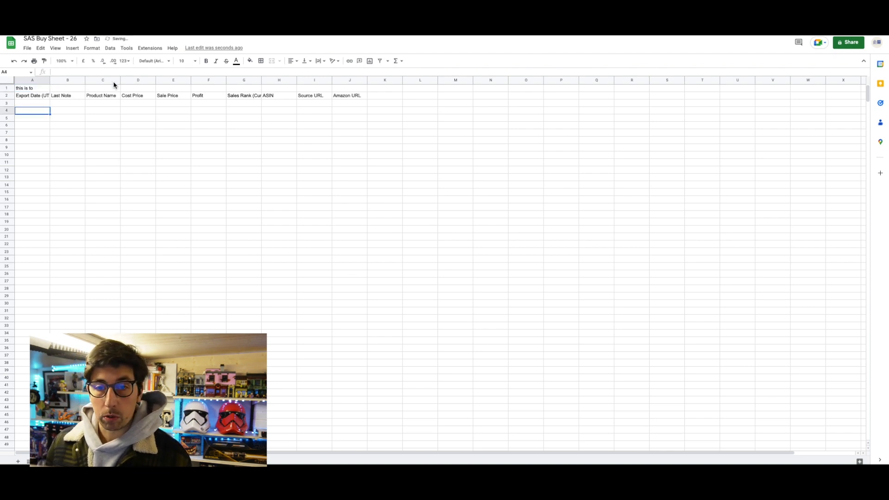
# - Delete the extra row above the column headers
pyautogui.rightClick(4, 90)
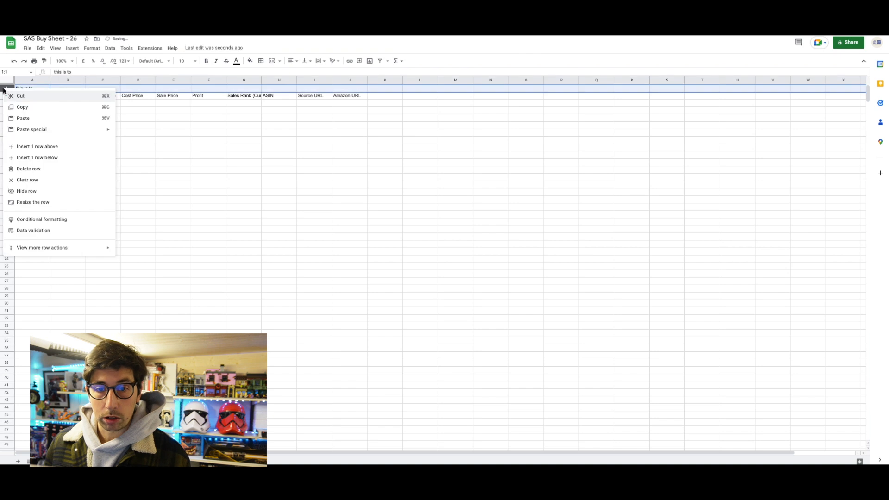
pyautogui.click(29, 169)
pyautogui.click(182, 180)
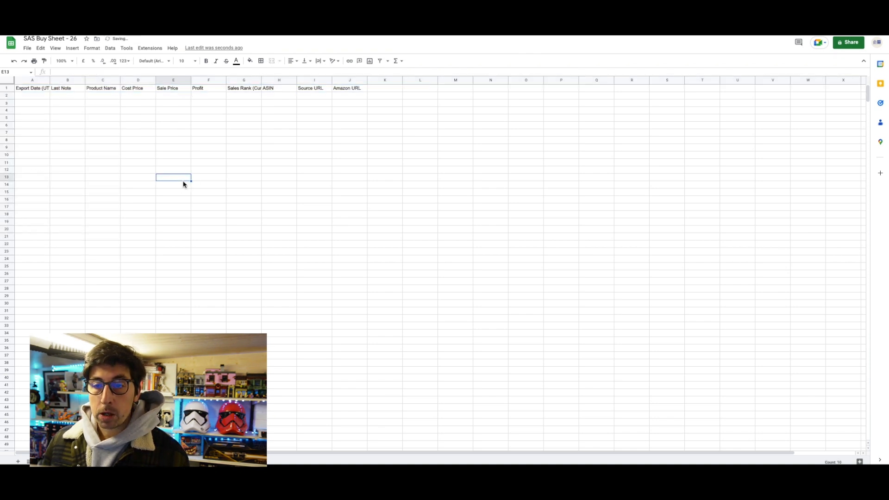
# - Replace the "Last Note" header in cell B1 with "order number"
pyautogui.click(387, 90)
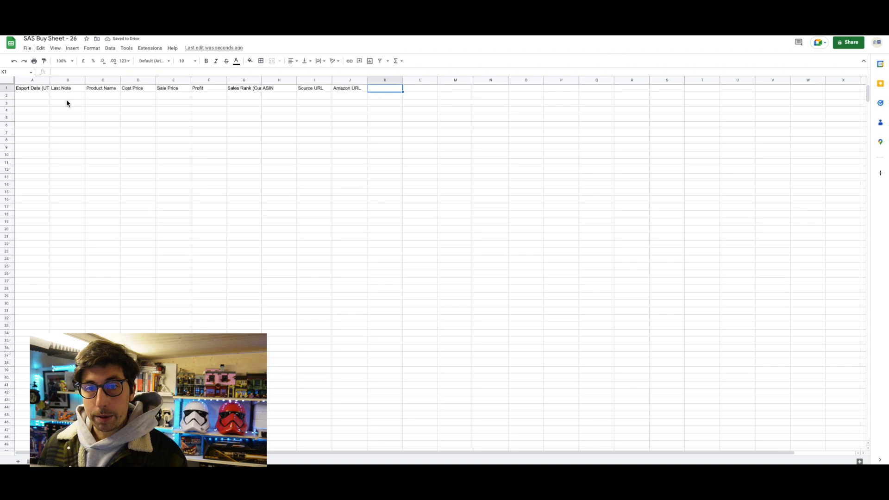
pyautogui.click(38, 90)
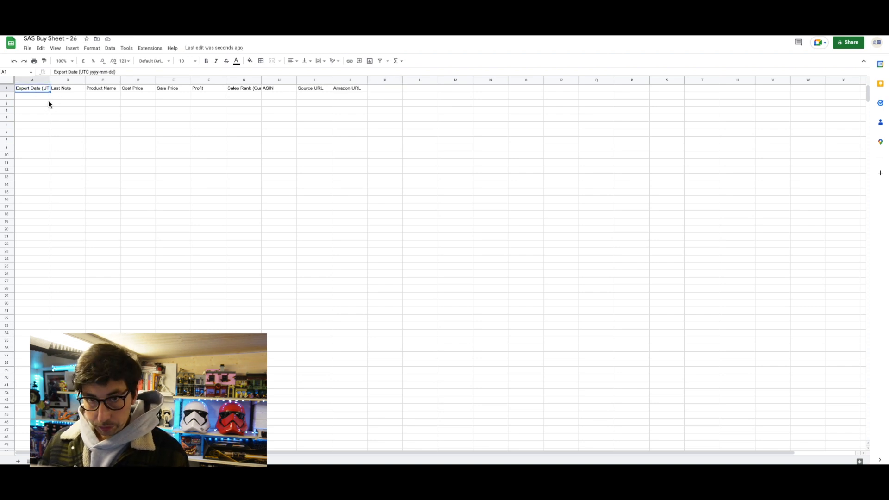
pyautogui.click(68, 90)
pyautogui.moveTo(76, 73); pyautogui.dragTo(48, 74)
pyautogui.write('orde')
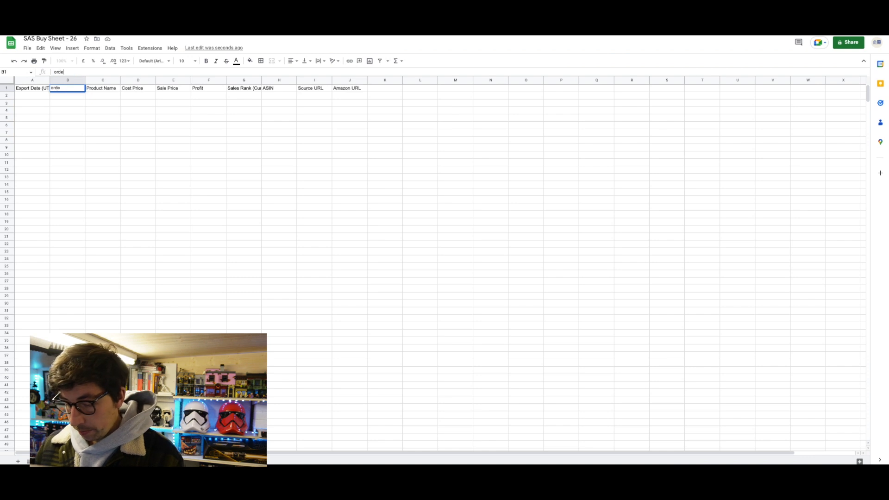
pyautogui.write('r number')
pyautogui.press('Return')
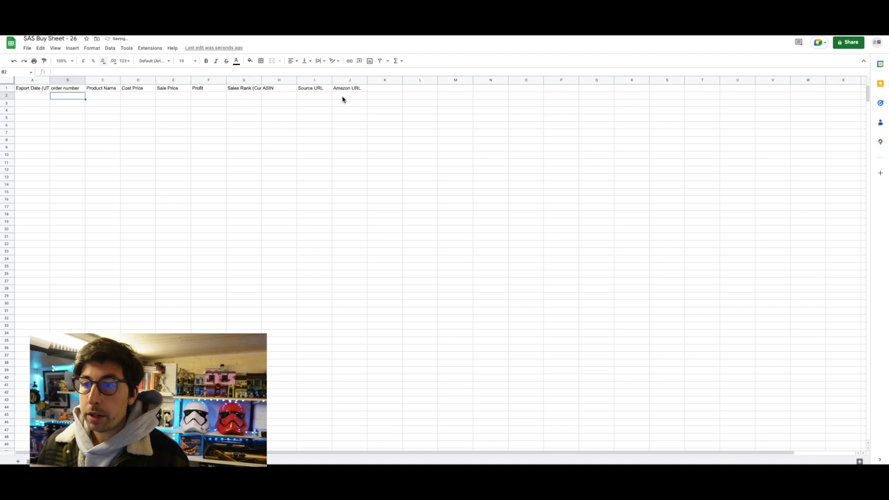
# - Add the headers "invoices" in cell K1 and "invoices emailed" in cell L1
pyautogui.click(387, 91)
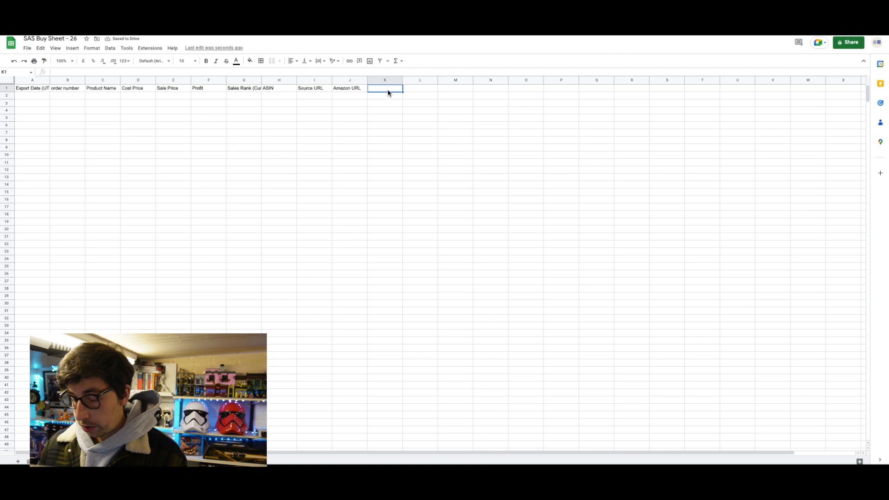
pyautogui.write('invoices')
pyautogui.press('Return')
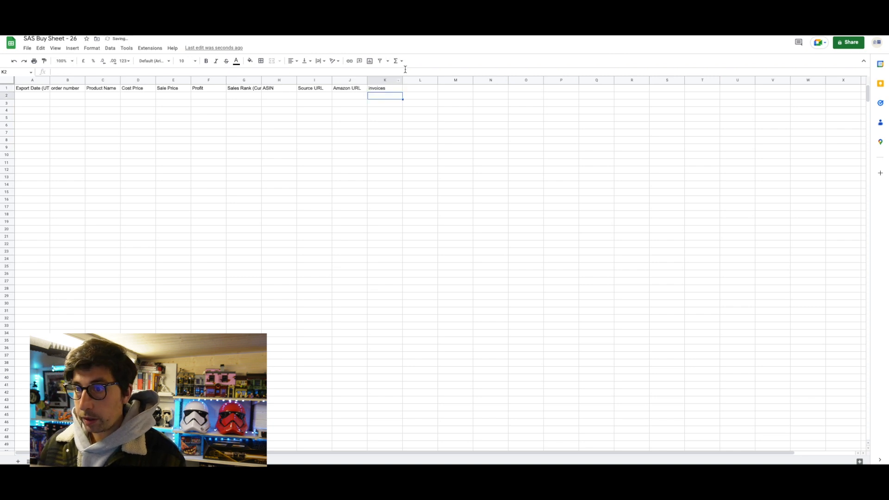
pyautogui.click(417, 88)
pyautogui.write('ino')
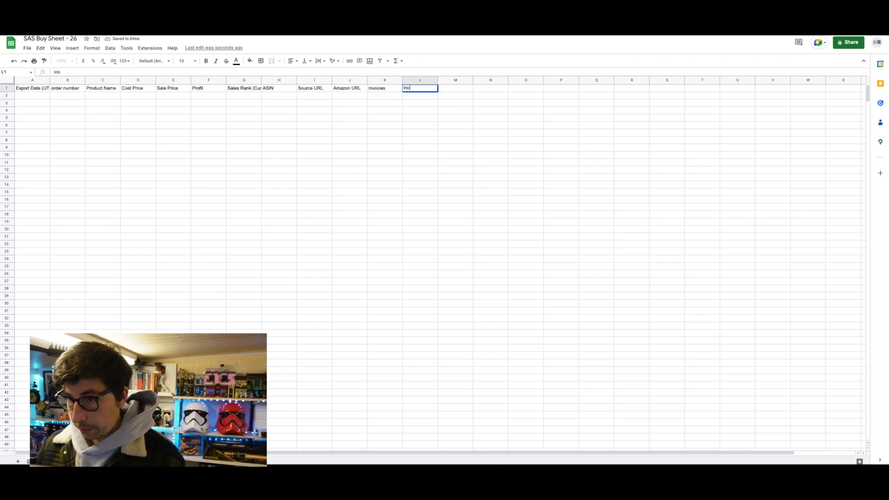
pyautogui.write('oices emailes')
pyautogui.press('Return')
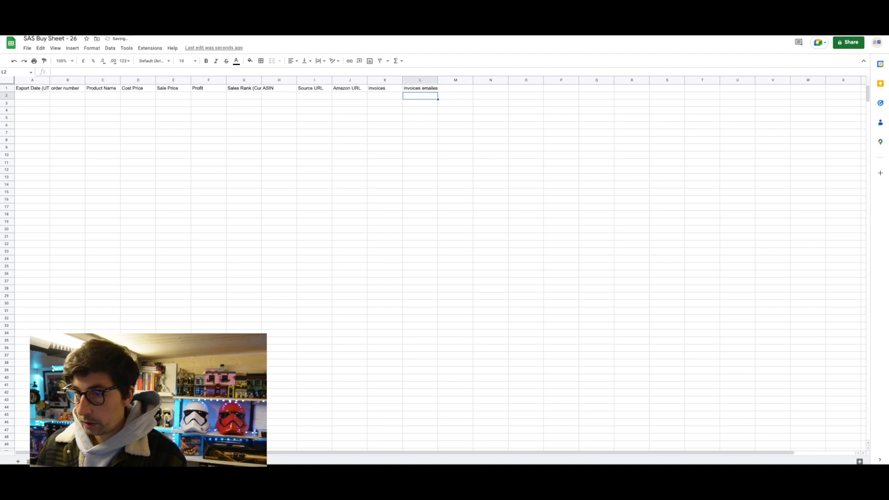
pyautogui.click(427, 87)
pyautogui.click(145, 68)
pyautogui.press('Return')
pyautogui.click(174, 149)
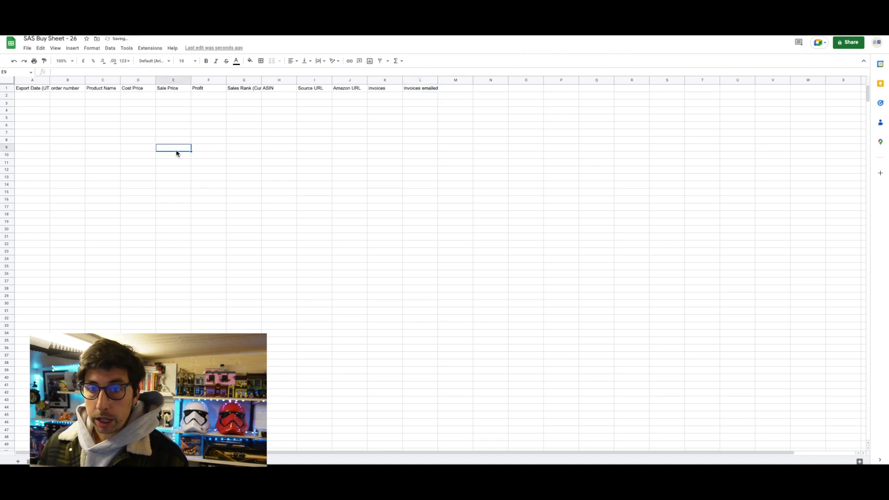
pyautogui.click(29, 80)
pyautogui.rightClick(29, 80)
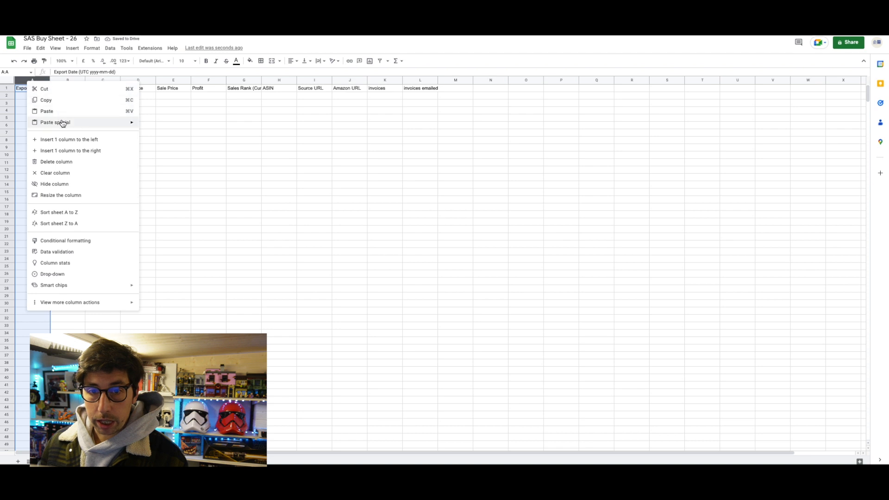
pyautogui.click(342, 140)
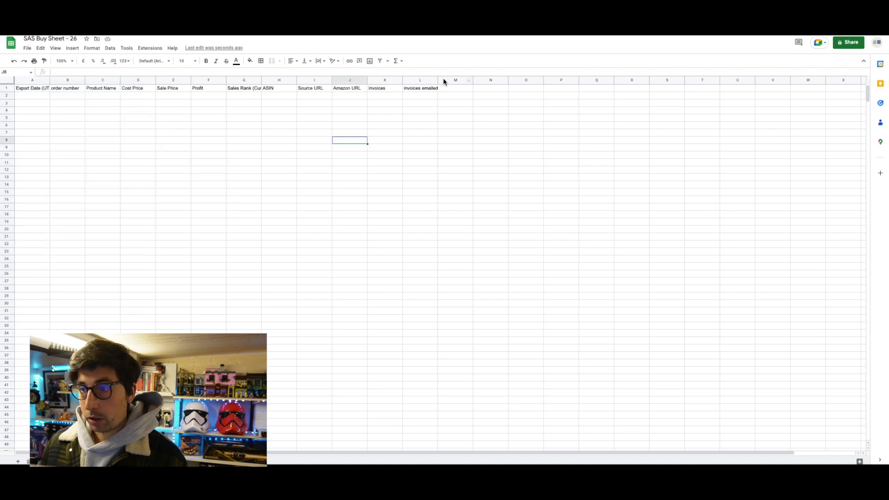
# - Widen the invoices emailed column slightly, and insert a column before invoices with the header "Received"
pyautogui.moveTo(439, 80); pyautogui.dragTo(442, 80)
pyautogui.rightClick(380, 82)
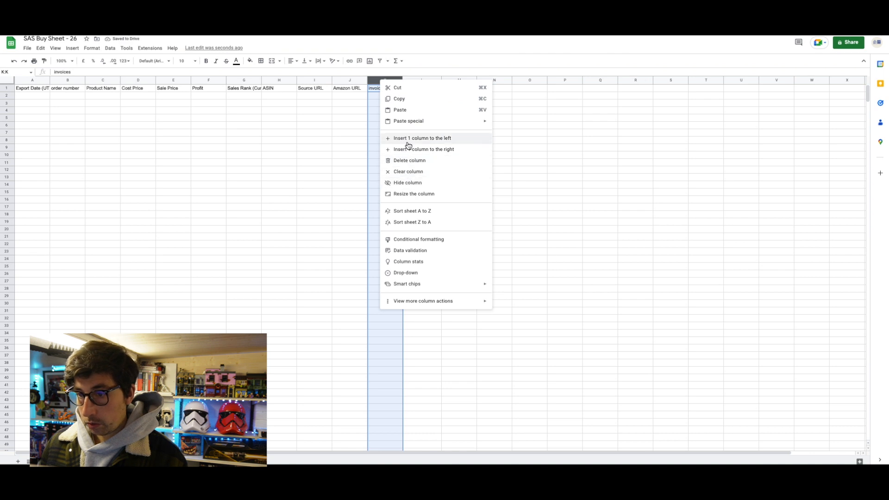
pyautogui.click(409, 142)
pyautogui.click(386, 90)
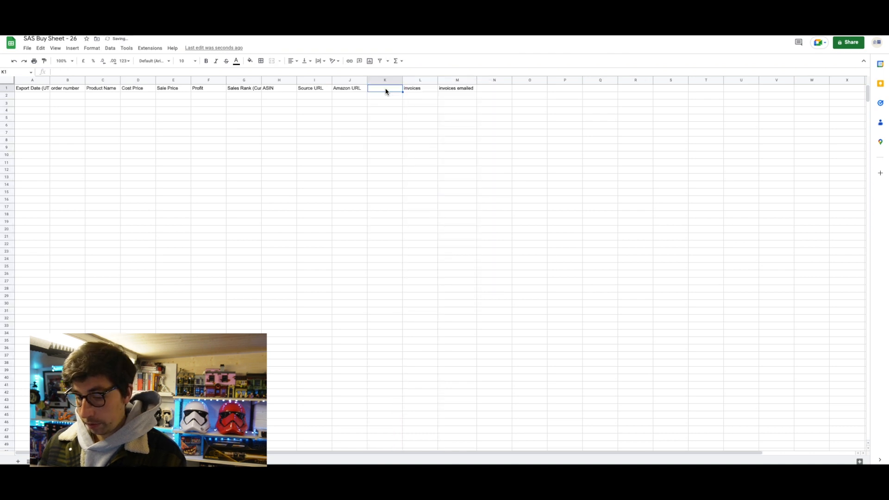
pyautogui.write('Orde')
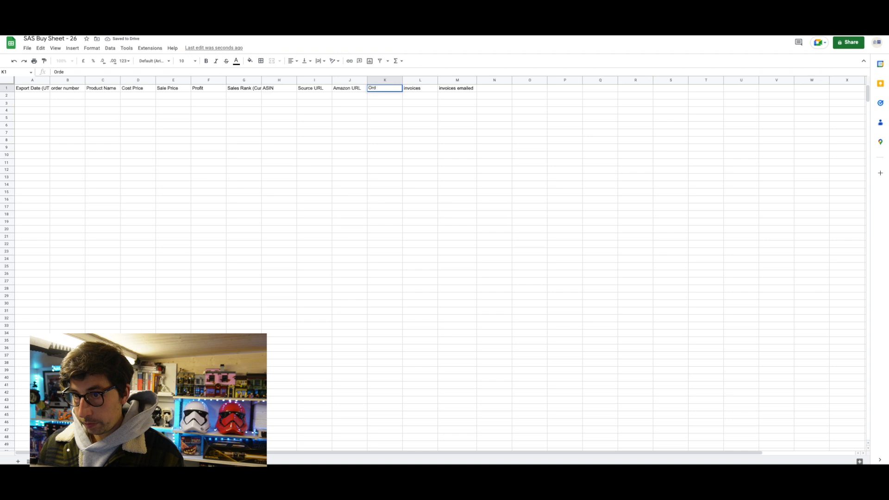
pyautogui.write('rReceived')
pyautogui.press('Return')
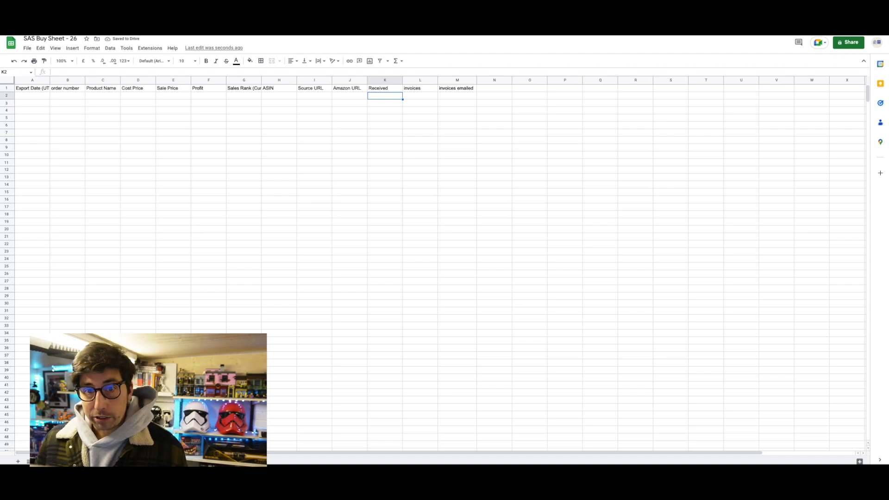
# - Narrow the ASIN column slightly
pyautogui.click(291, 179)
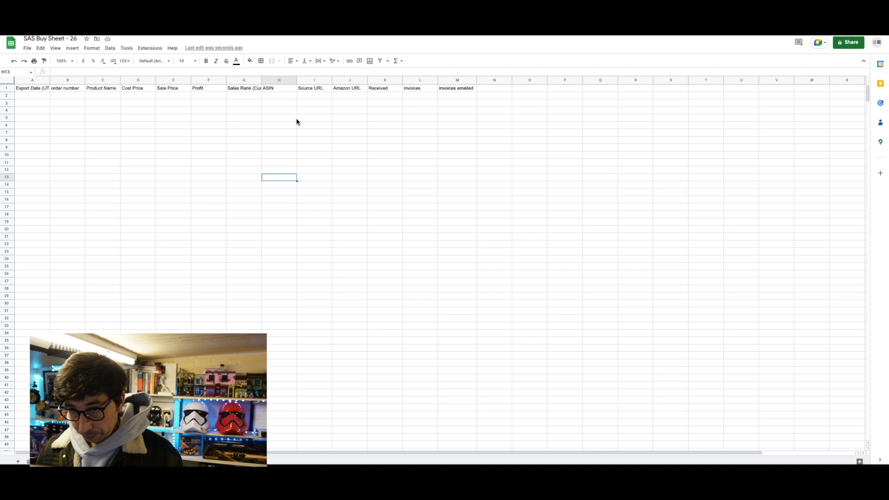
pyautogui.moveTo(297, 80); pyautogui.dragTo(288, 80)
pyautogui.click(409, 120)
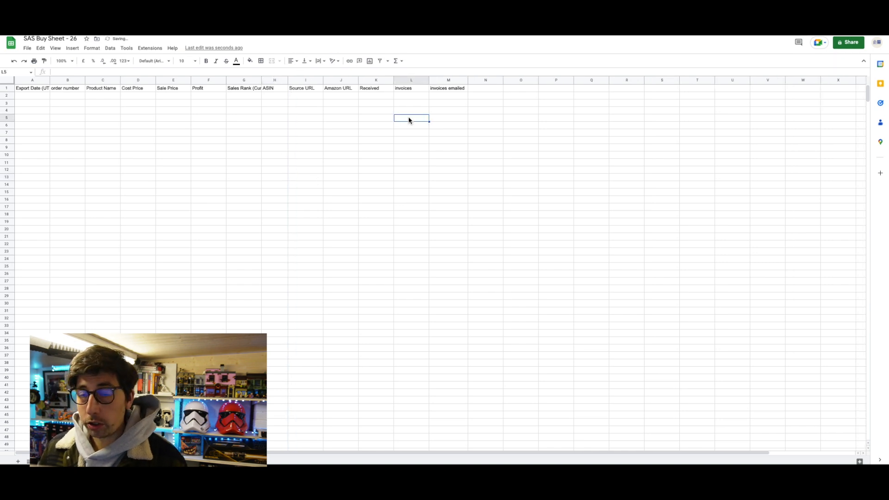
# - Add a conditional formatting rule to the invoices column that fills cells green when the text is exactly "y"
pyautogui.click(412, 81)
pyautogui.rightClick(411, 81)
pyautogui.click(463, 240)
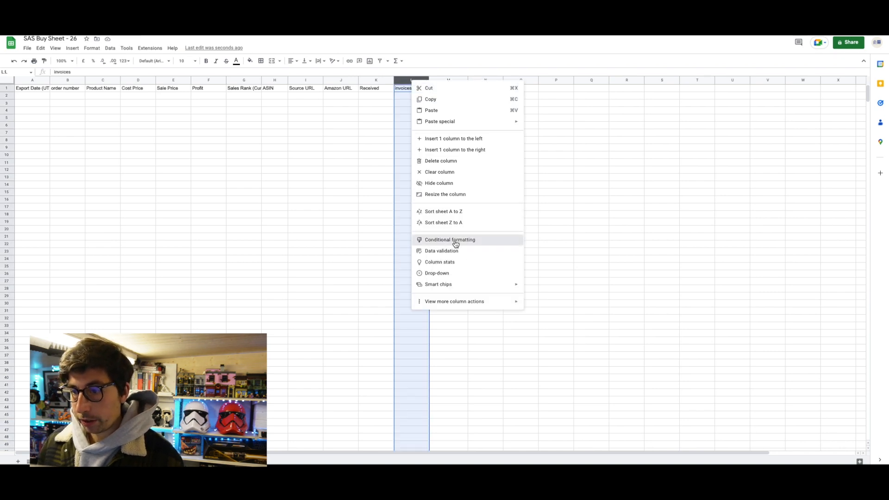
pyautogui.click(823, 157)
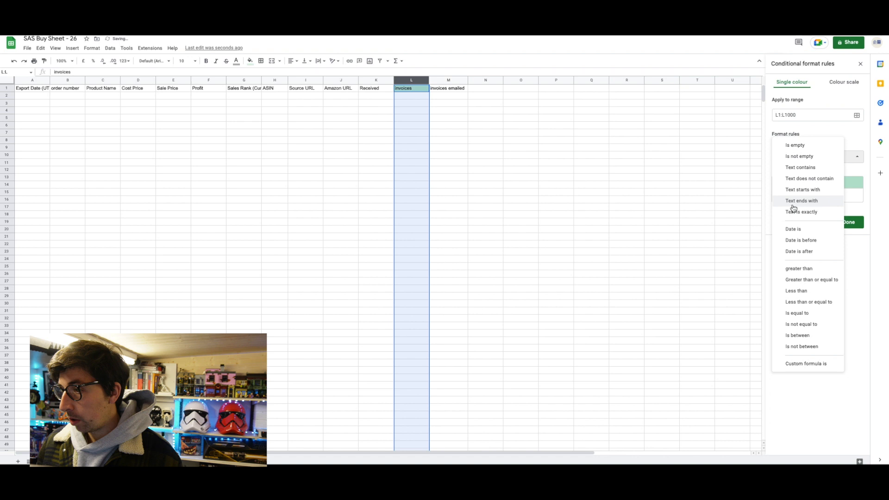
pyautogui.click(806, 214)
pyautogui.click(800, 173)
pyautogui.write('y')
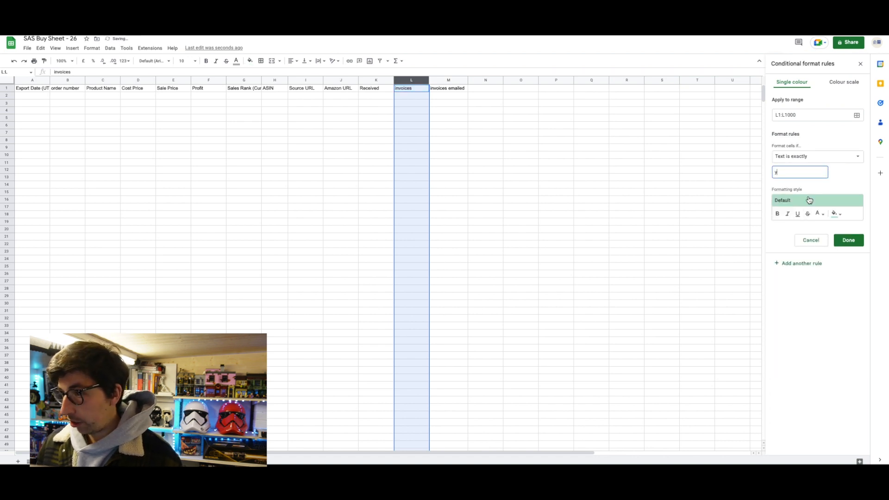
pyautogui.click(838, 217)
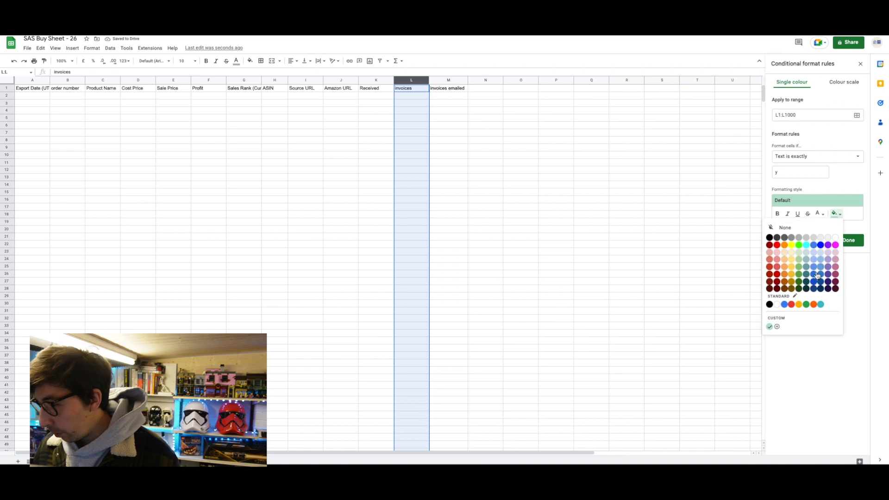
pyautogui.click(807, 305)
pyautogui.click(858, 240)
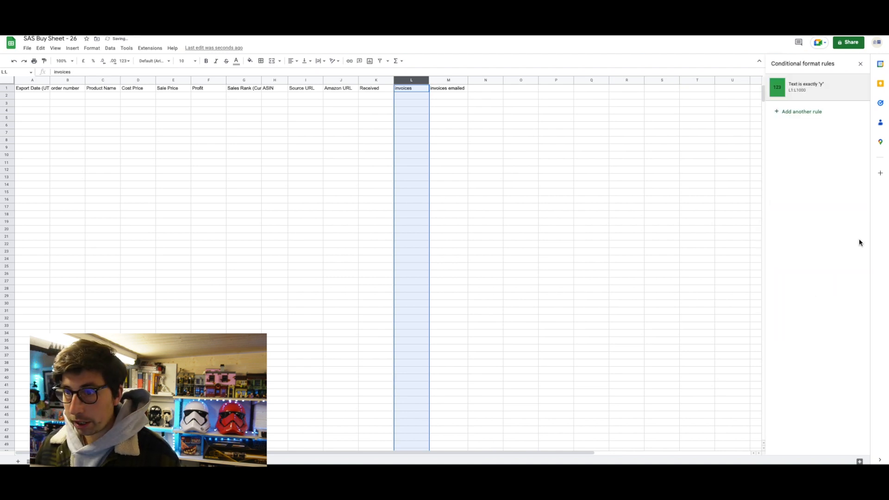
pyautogui.click(543, 206)
# - Add a conditional formatting rule to the invoices emailed column that fills cells light blue when the text is exactly "y"
pyautogui.click(449, 80)
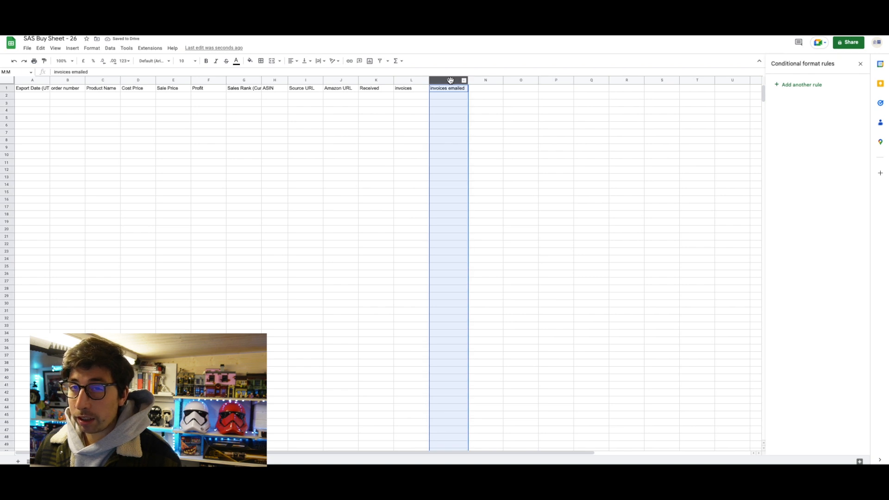
pyautogui.rightClick(450, 80)
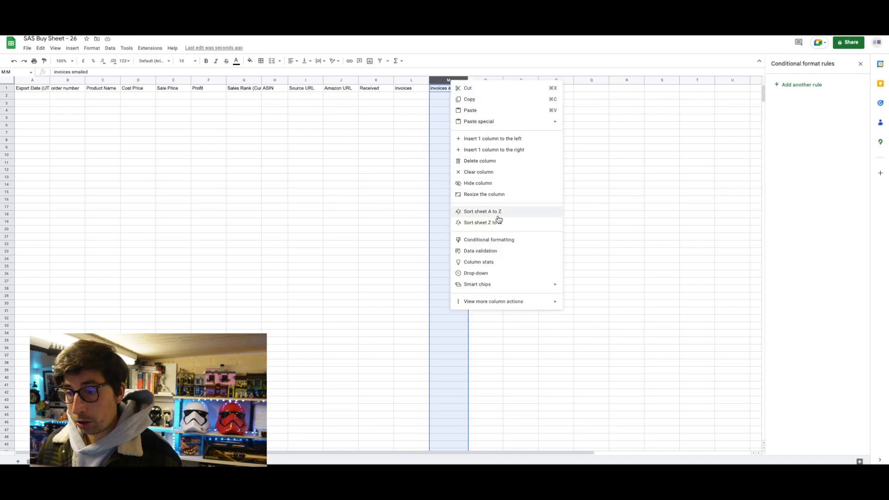
pyautogui.click(499, 241)
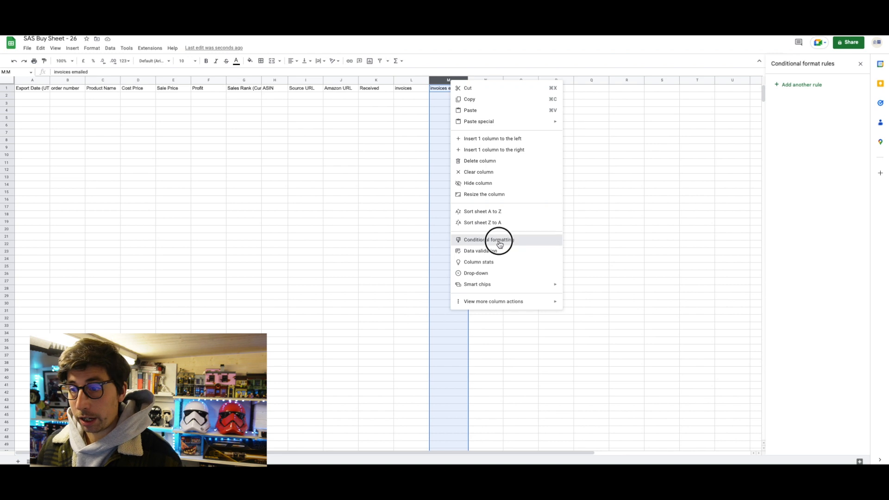
pyautogui.click(810, 160)
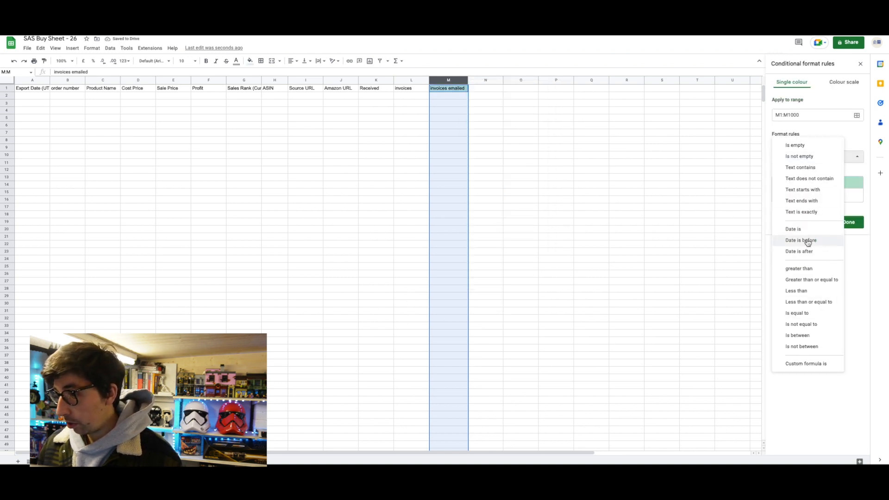
pyautogui.click(805, 211)
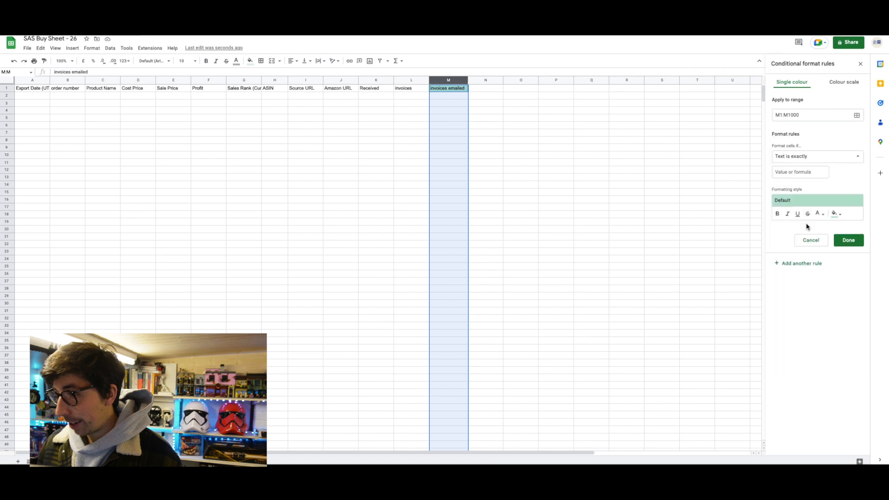
pyautogui.click(798, 172)
pyautogui.write('y')
pyautogui.click(836, 213)
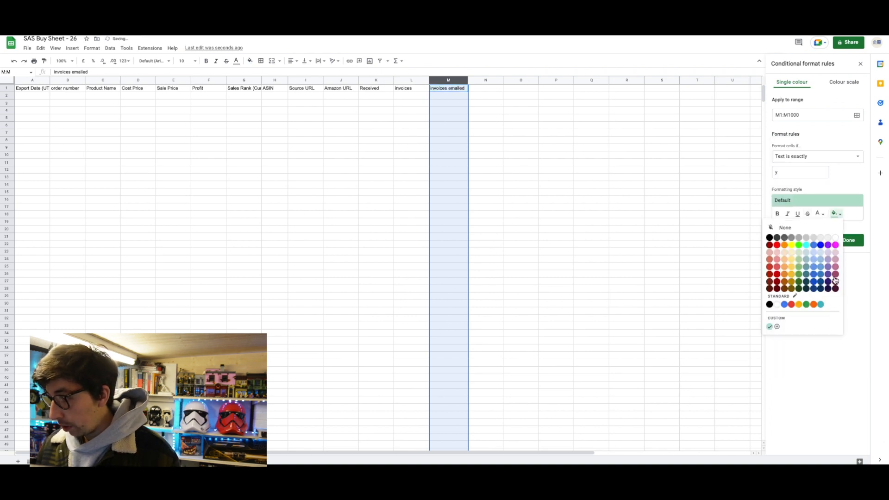
pyautogui.click(821, 253)
pyautogui.click(849, 240)
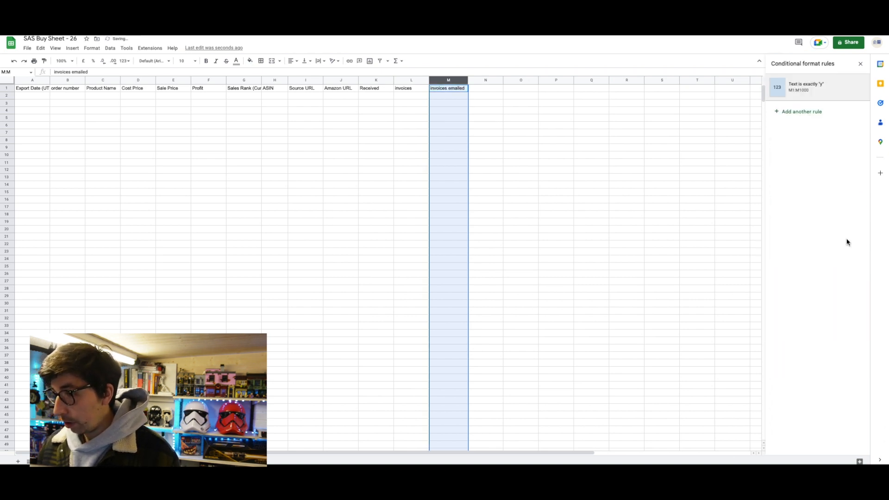
pyautogui.click(571, 193)
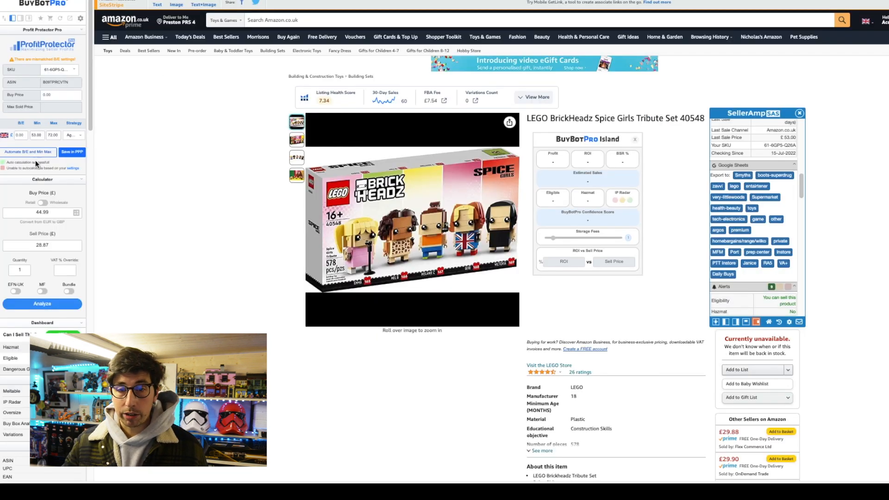
# - Switch to the Amazon Spice Girls Tribute listing and inspect BuyBotPro's Google Sheet export section with its source URL field
pyautogui.click(35, 178)
pyautogui.scroll(-10, 35, 178)
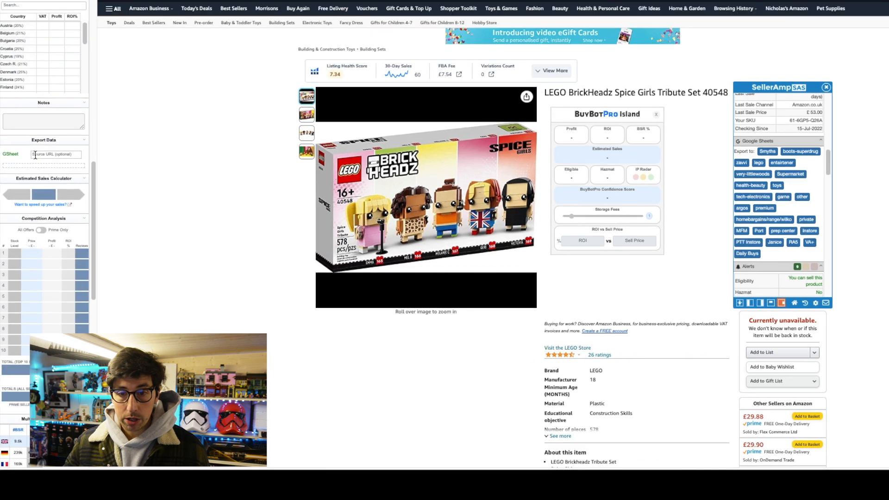
pyautogui.click(54, 153)
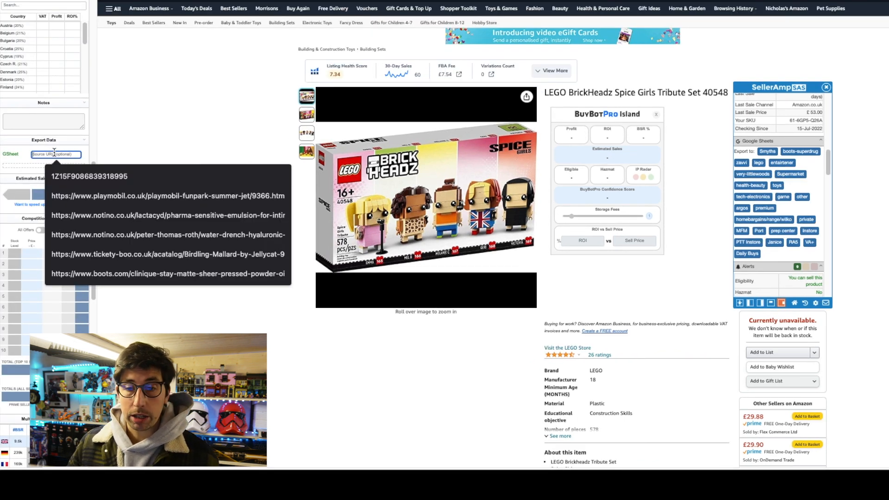
pyautogui.click(115, 147)
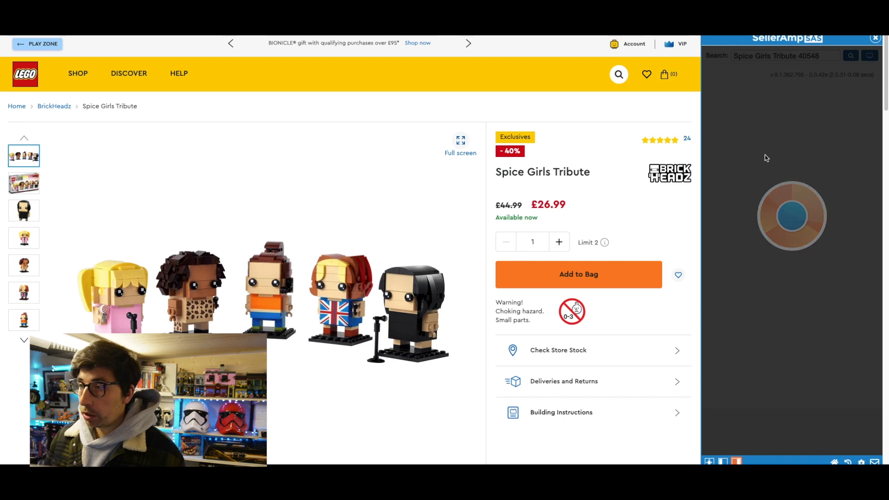
# - In SellerAmp on the LEGO page, set the Spice Girls Tribute sale price to 45 and export it to order tracking - invoices
pyautogui.click(770, 177)
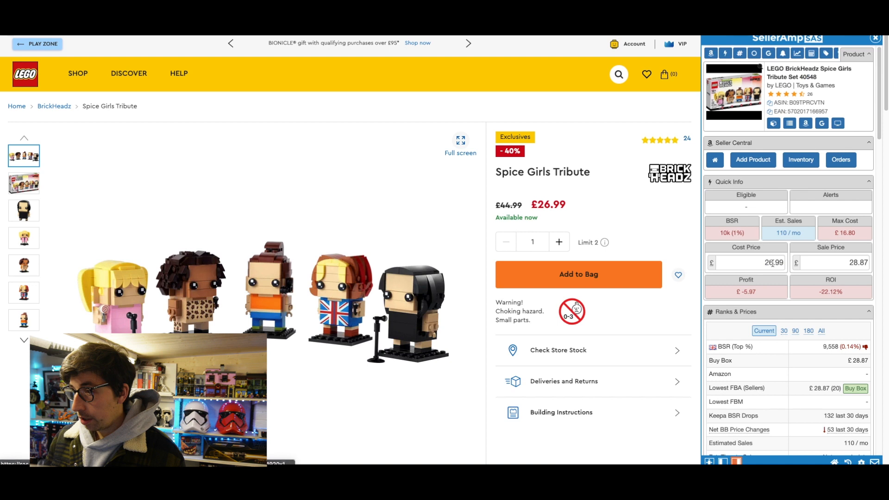
pyautogui.doubleClick(854, 264)
pyautogui.write('45')
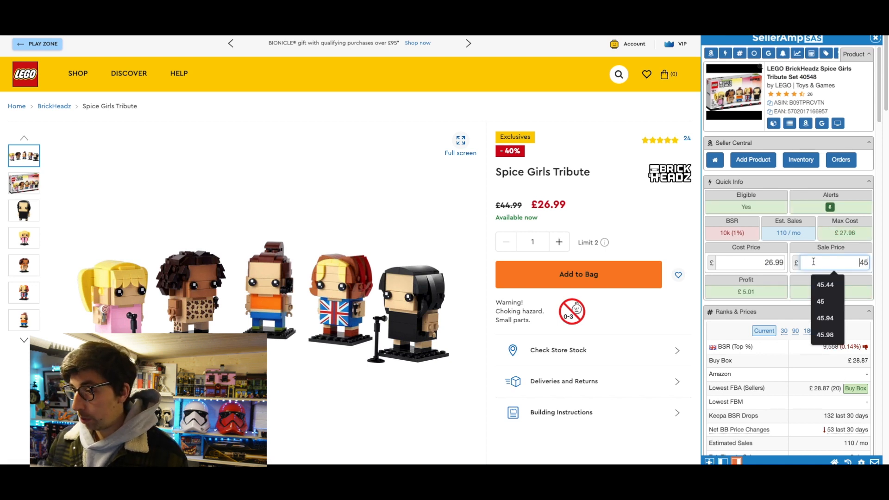
pyautogui.scroll(-5, 791, 301)
pyautogui.scroll(-5, 791, 301)
pyautogui.click(793, 325)
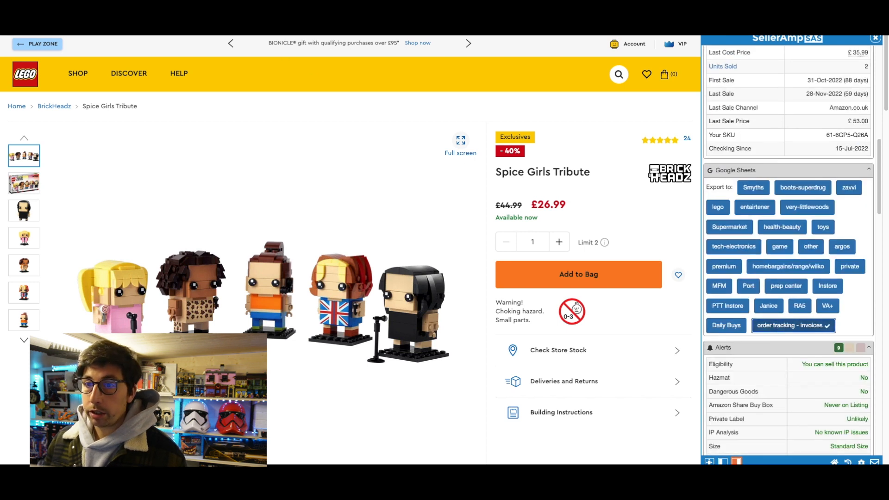
# - Check the exported row in SAS Buy Sheet - 26, and export the Spice Girls Tribute to order tracking - invoices again
pyautogui.click(449, 19)
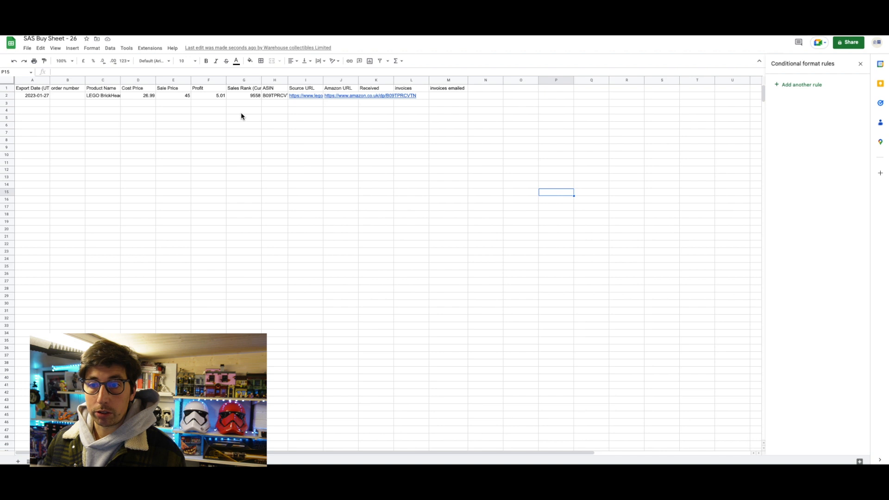
pyautogui.click(64, 96)
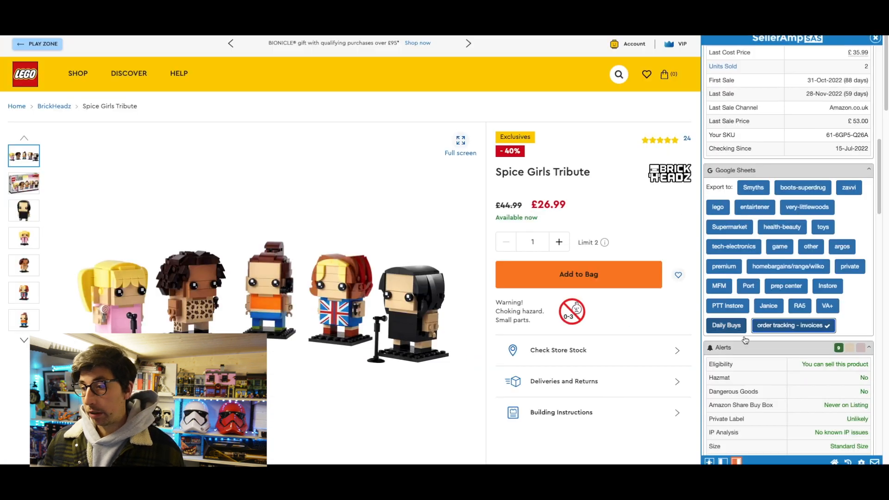
pyautogui.click(792, 329)
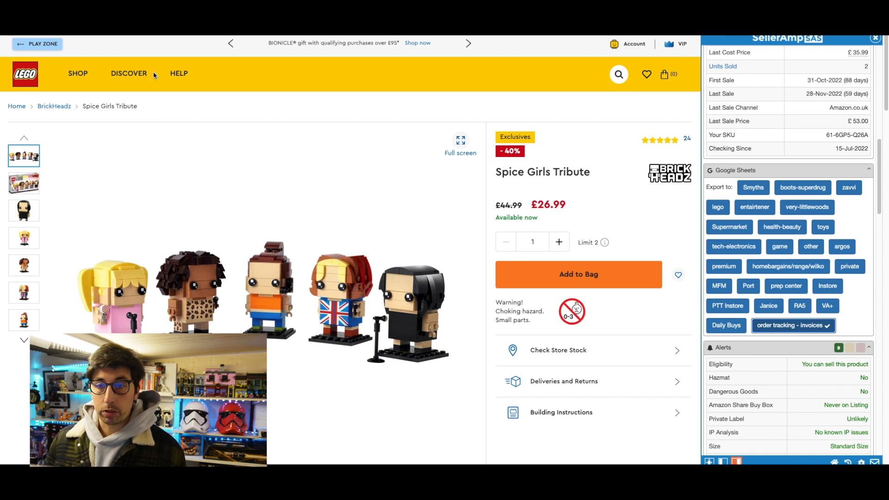
# - Browse the LEGO shop's Lord of the Rings theme, open the Gandalf the Grey & Balrog product and look it up in SellerAmp
pyautogui.click(77, 74)
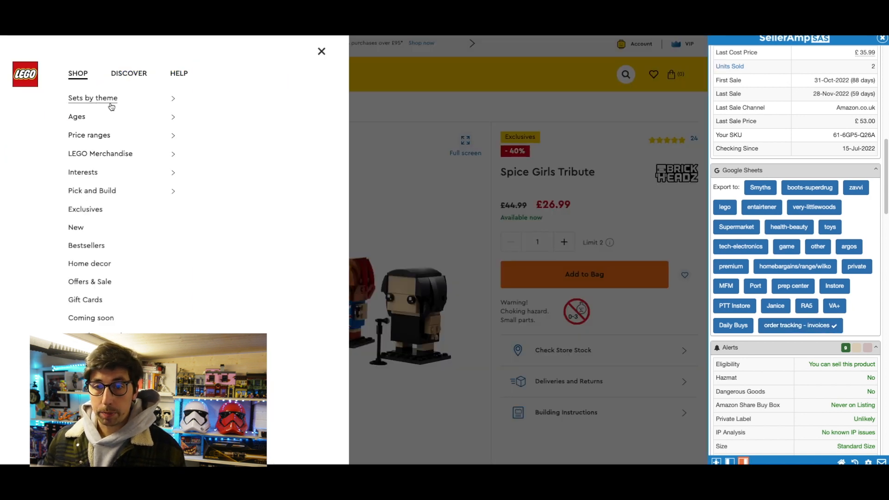
pyautogui.click(111, 104)
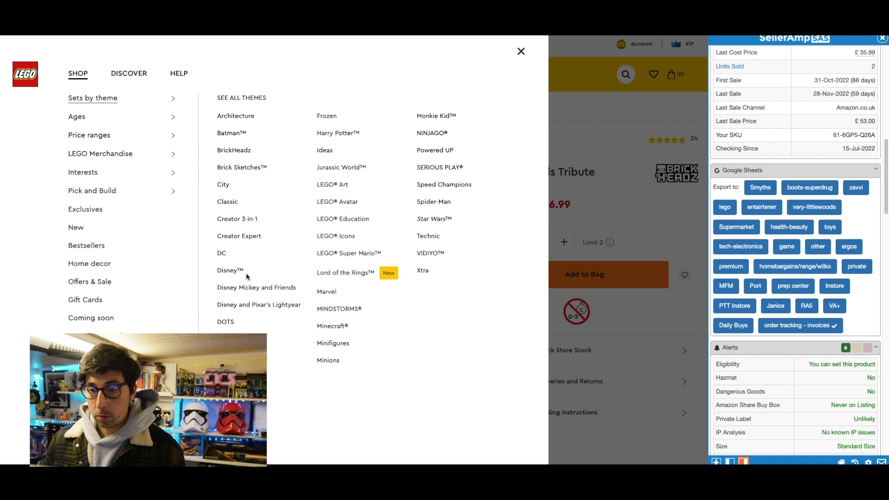
pyautogui.click(339, 273)
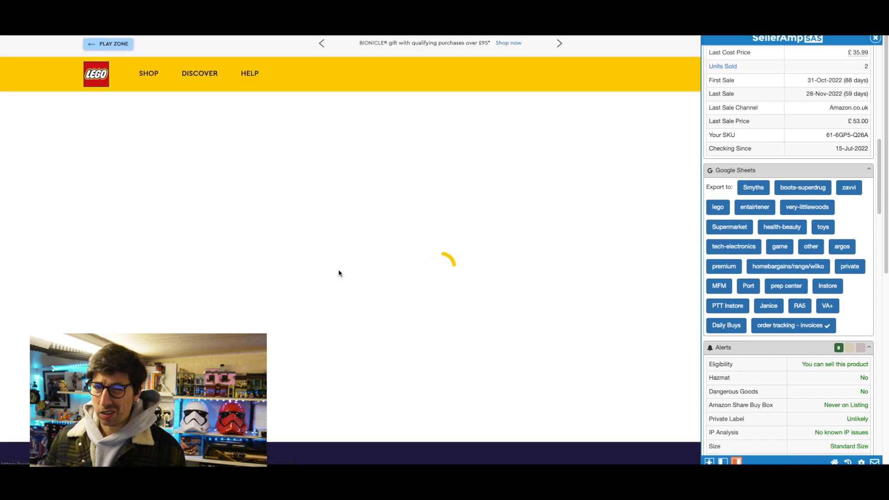
pyautogui.scroll(-4, 433, 266)
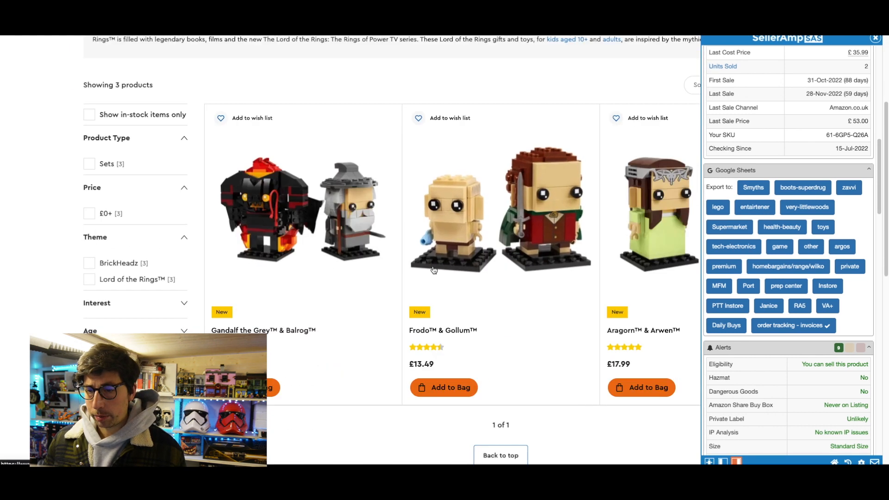
pyautogui.click(341, 224)
pyautogui.click(875, 38)
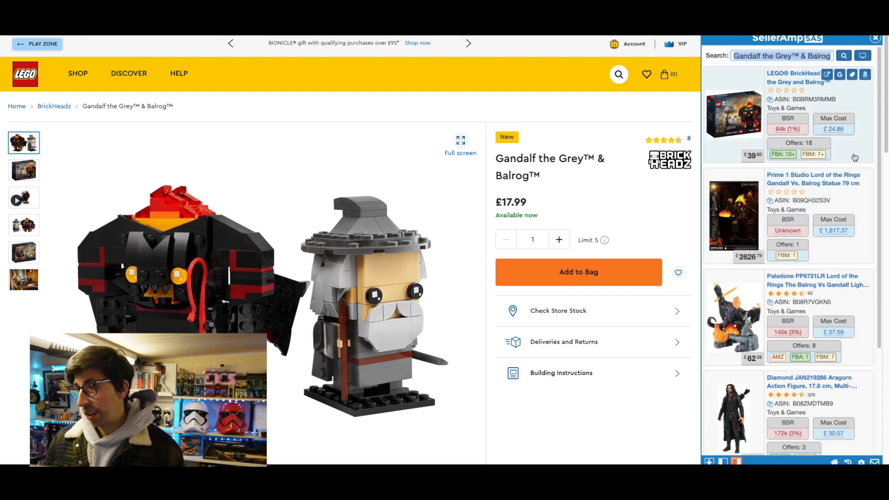
# - Choose the matching Gandalf and Balrog listing, set its cost price to 17.99 and export it repeatedly to order tracking - invoices
pyautogui.click(855, 158)
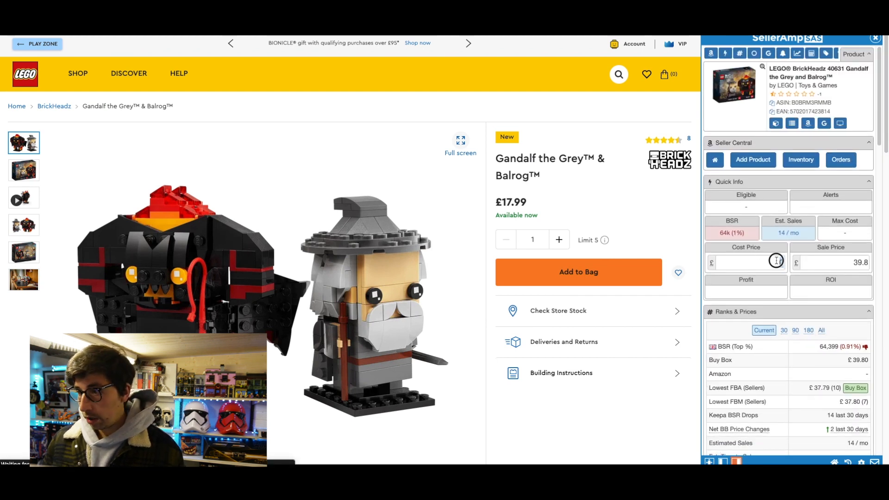
pyautogui.click(776, 261)
pyautogui.write('17.99')
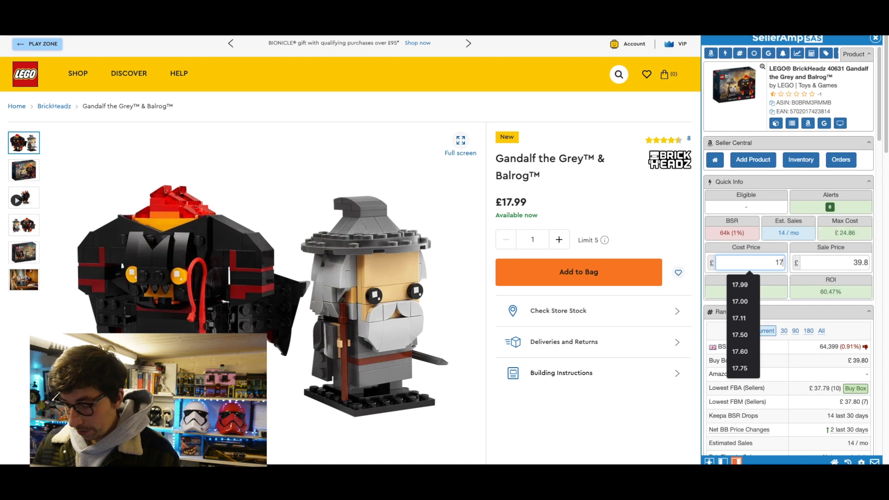
pyautogui.press('Return')
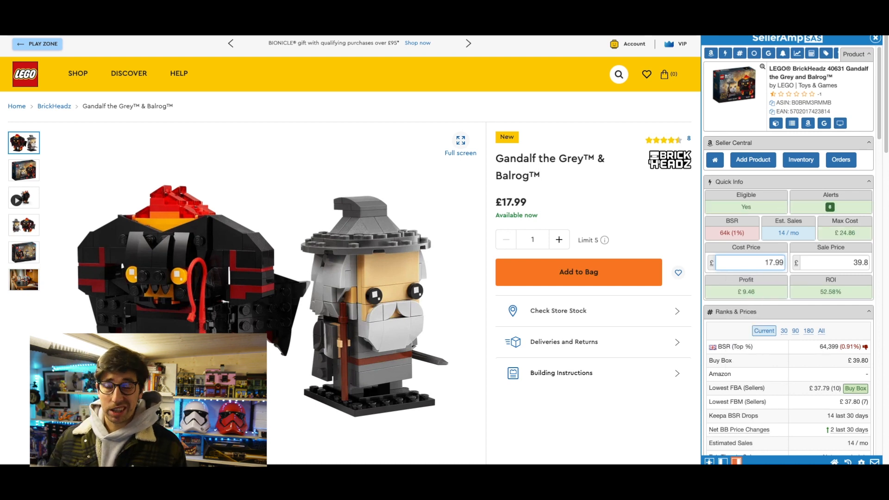
pyautogui.scroll(-6, 768, 336)
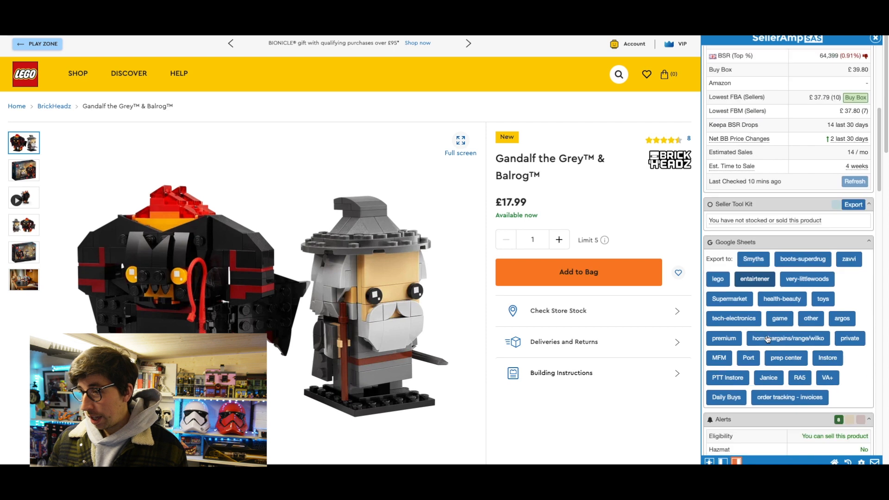
pyautogui.click(812, 398)
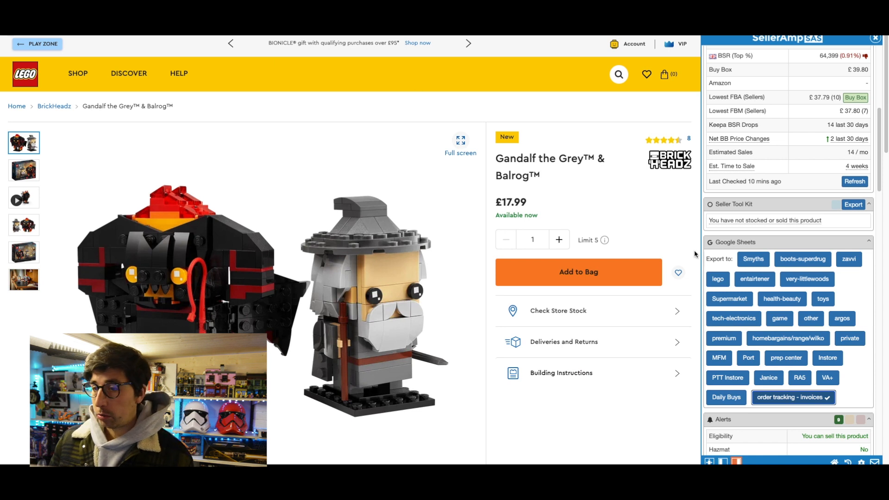
pyautogui.click(785, 398)
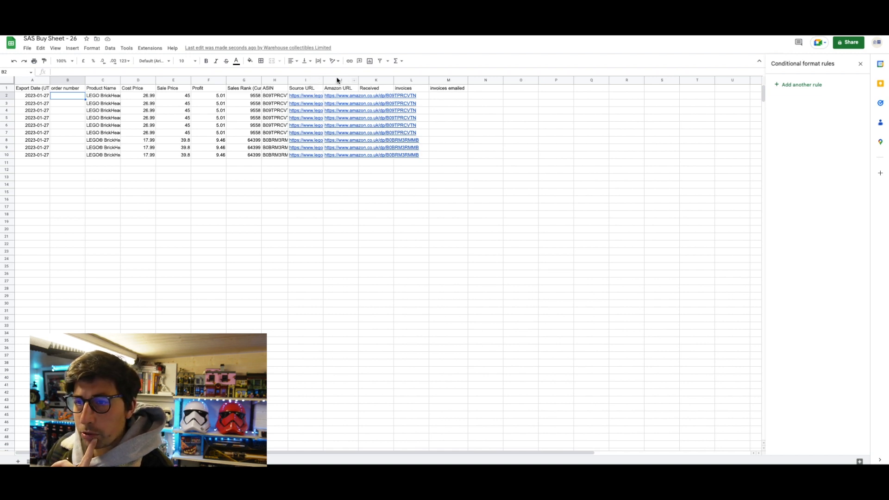
# - Insert a column before Received in the Google Sheet and give it the header "Quantity"
pyautogui.click(374, 80)
pyautogui.rightClick(374, 80)
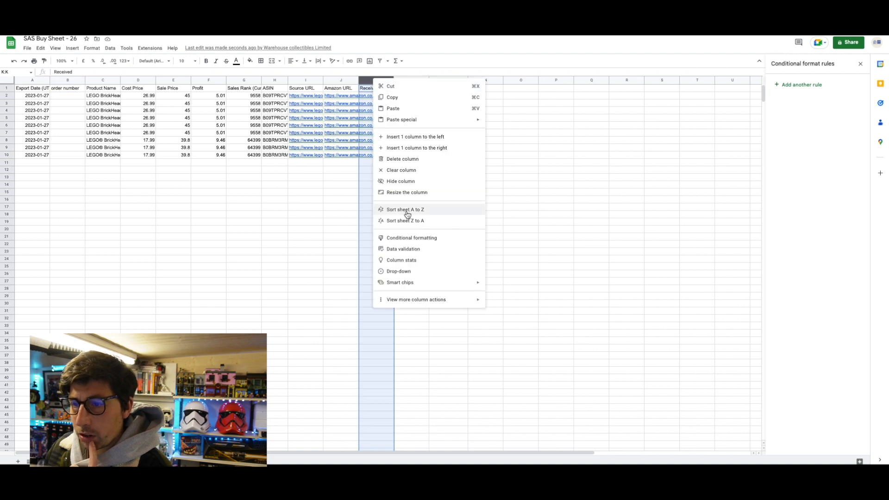
pyautogui.click(423, 136)
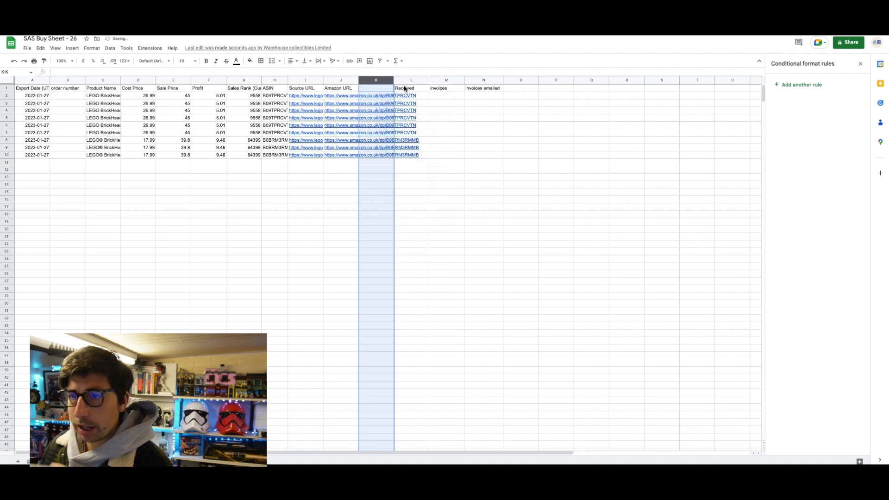
pyautogui.click(372, 90)
pyautogui.write('Quantity')
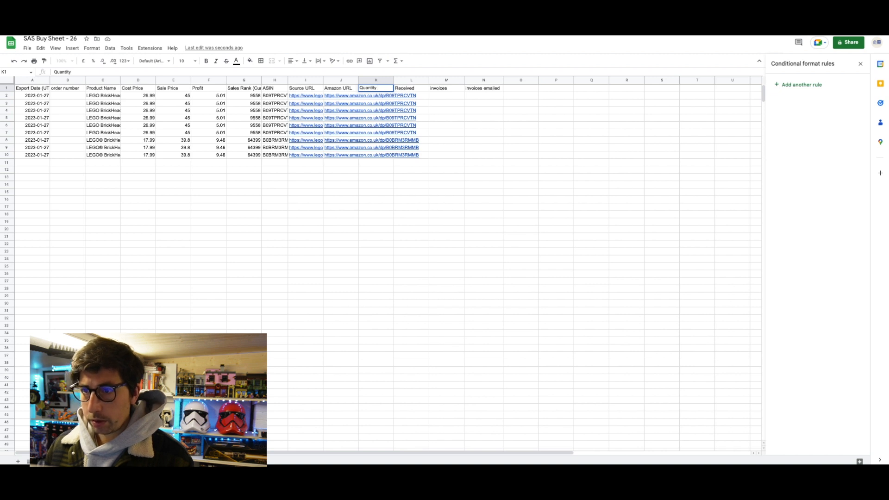
pyautogui.press('Return')
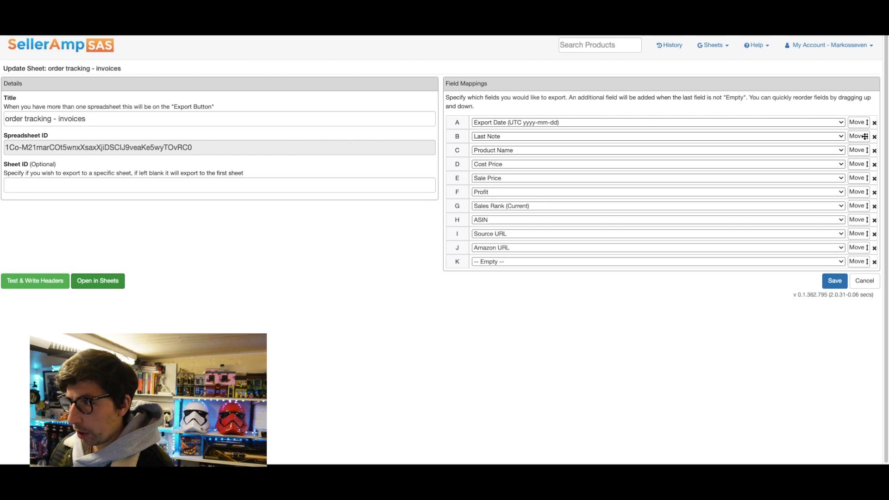
# - In SellerAmp's field mappings for order tracking - invoices, move Last Note directly below Product Name and save the mapping
pyautogui.moveTo(865, 136); pyautogui.dragTo(862, 165)
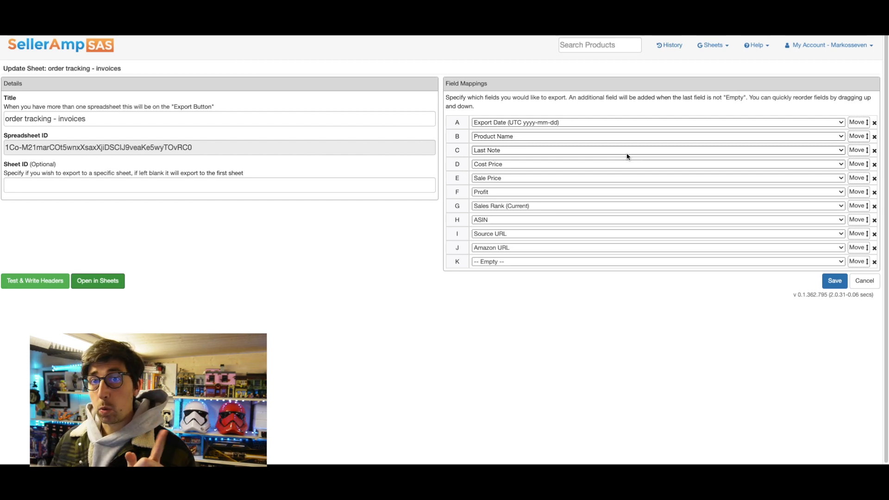
pyautogui.click(836, 285)
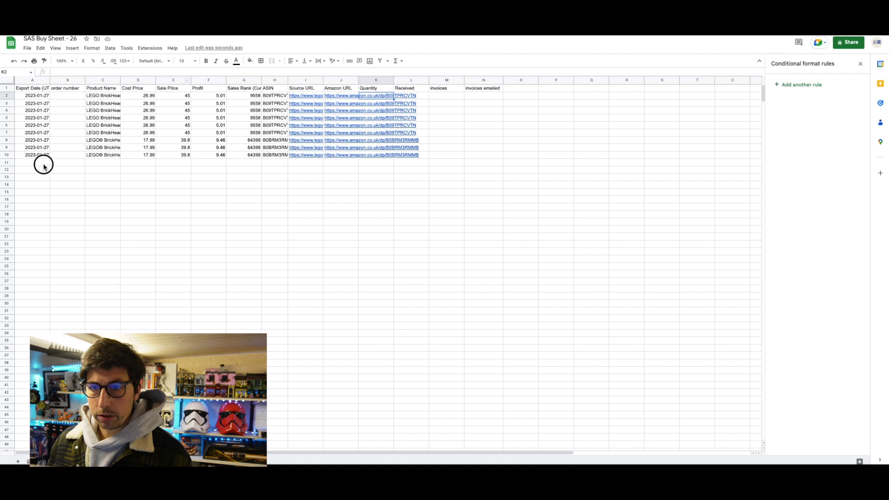
# - Clear the exported product rows in A2:L11 of SAS Buy Sheet - 26, keeping the header row
pyautogui.moveTo(44, 163); pyautogui.dragTo(409, 101)
pyautogui.press('Delete')
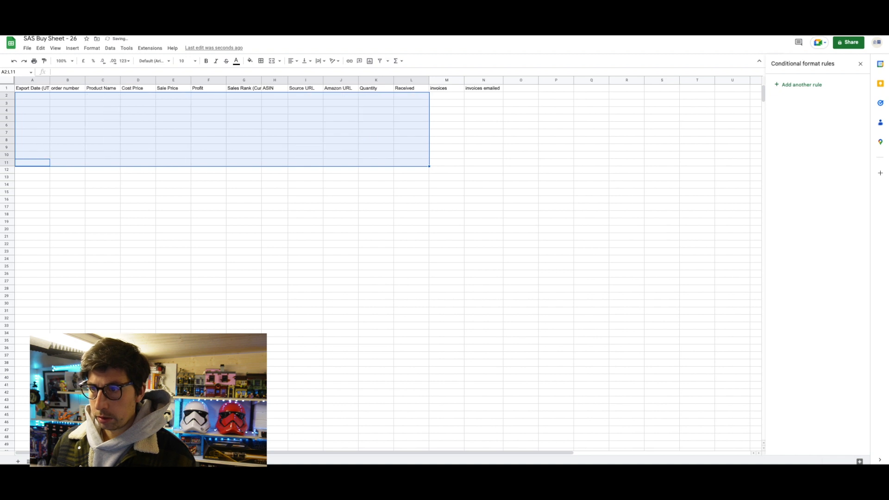
# - Open order tracking - invoices for editing in SellerAmp, write its updated headers to the Google Sheet and open that sheet
pyautogui.click(505, 115)
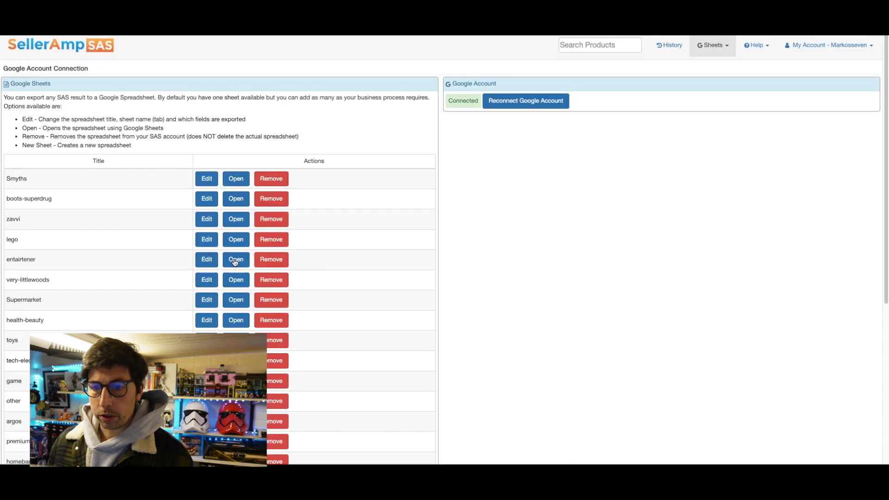
pyautogui.scroll(-3, 234, 259)
pyautogui.scroll(-2, 220, 250)
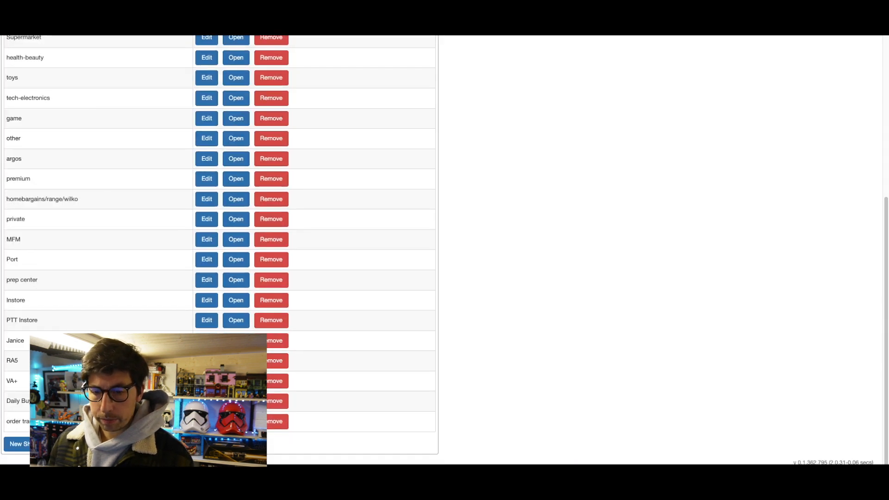
pyautogui.click(207, 421)
pyautogui.click(40, 278)
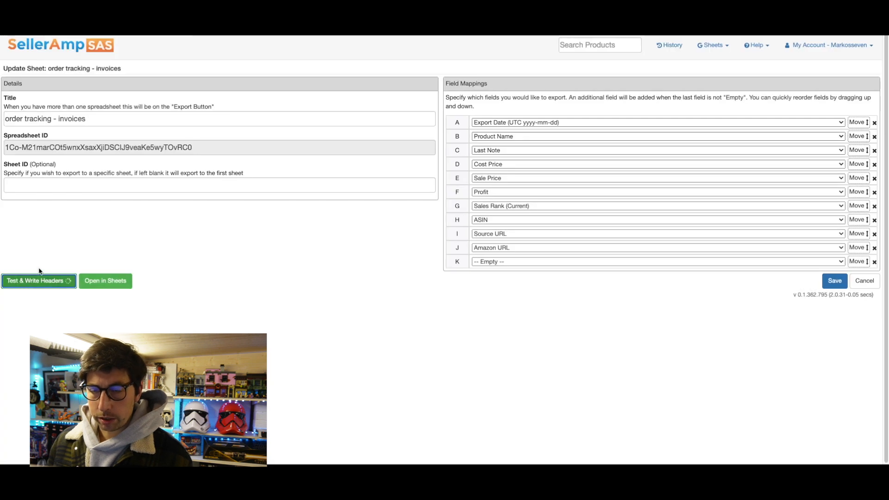
pyautogui.click(106, 281)
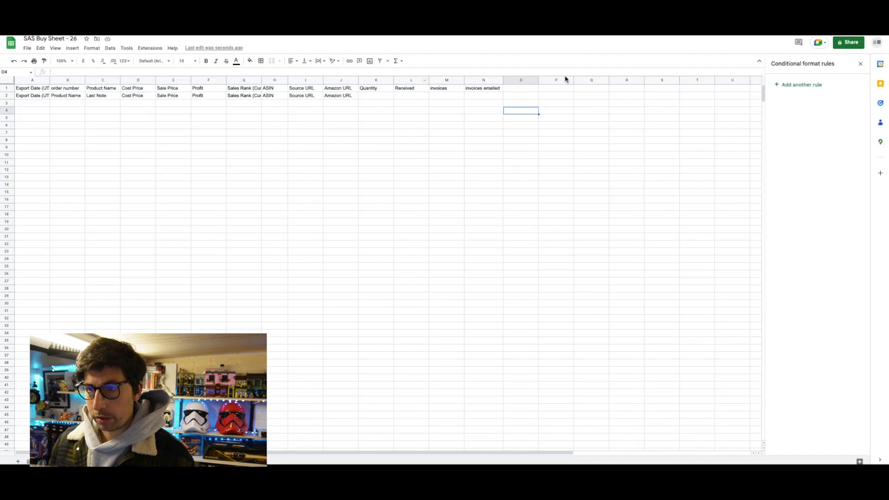
# - Copy the Quantity, Received, invoices and invoices emailed headers from K1:N1 into row 2, starting at K2
pyautogui.moveTo(378, 89); pyautogui.dragTo(480, 88)
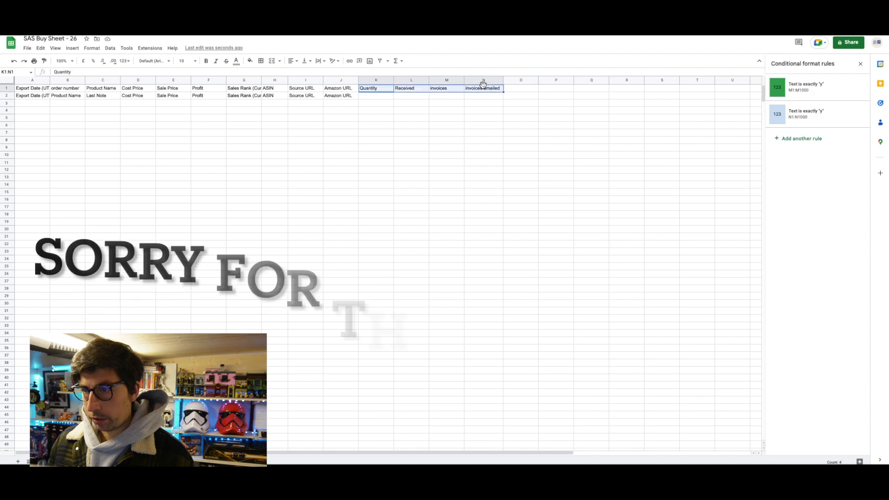
pyautogui.hotkey('ctrl', 'c')
pyautogui.click(376, 97)
pyautogui.hotkey('ctrl', 'v')
pyautogui.click(411, 133)
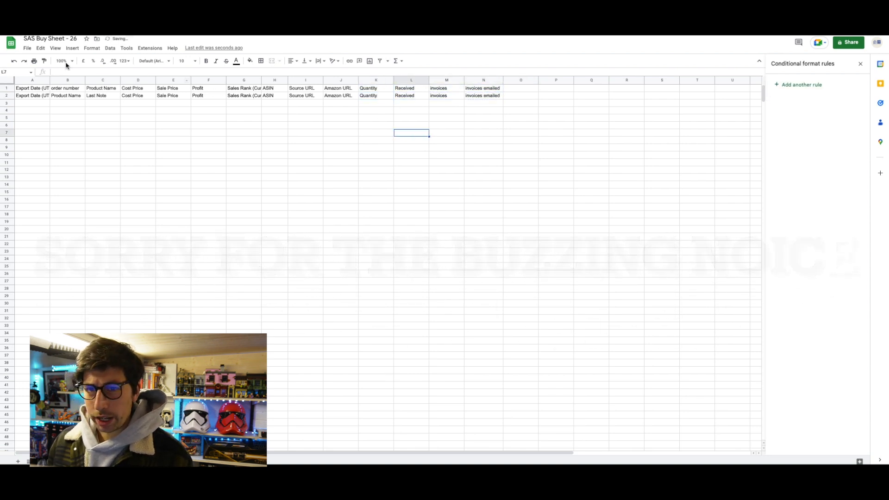
# - Delete the old header row 1 from the sheet
pyautogui.rightClick(8, 89)
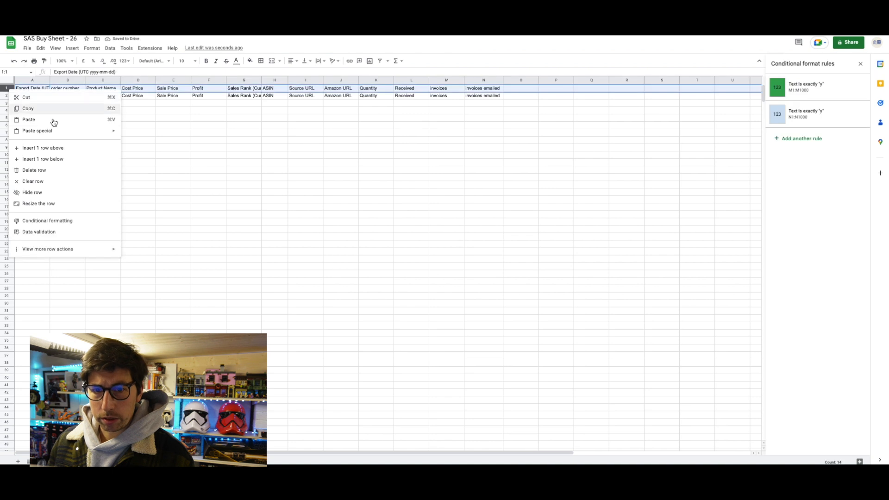
pyautogui.click(63, 172)
pyautogui.click(378, 179)
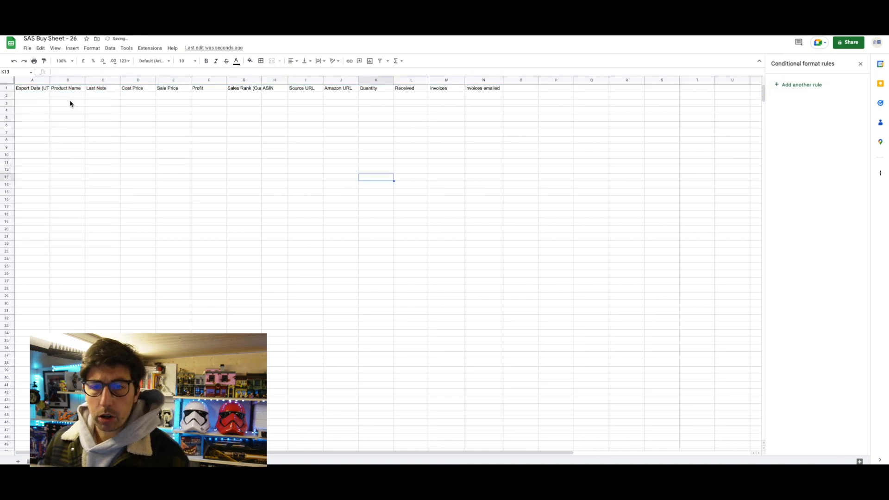
# - Replace the Last Note header in C1 with "Quantity"
pyautogui.click(99, 88)
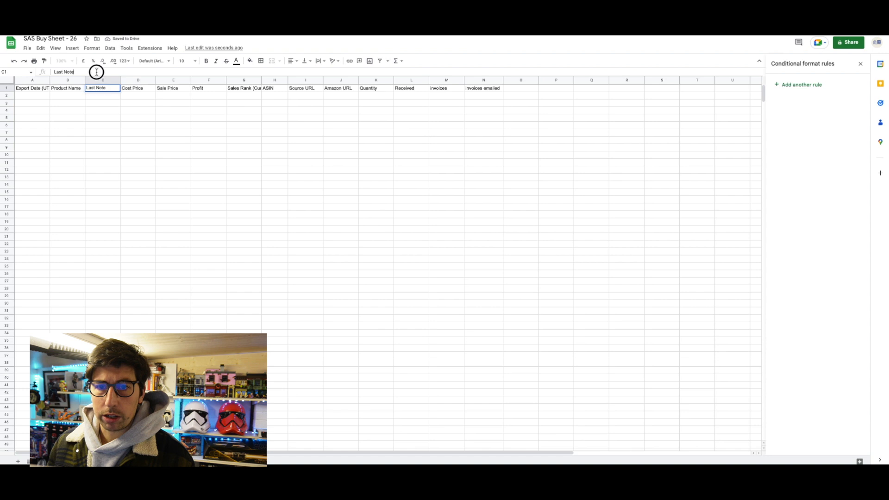
pyautogui.moveTo(95, 72); pyautogui.dragTo(22, 69)
pyautogui.write('Quan')
pyautogui.click(60, 103)
# - Rename the header in K1 to "Order number"
pyautogui.click(394, 96)
pyautogui.click(379, 97)
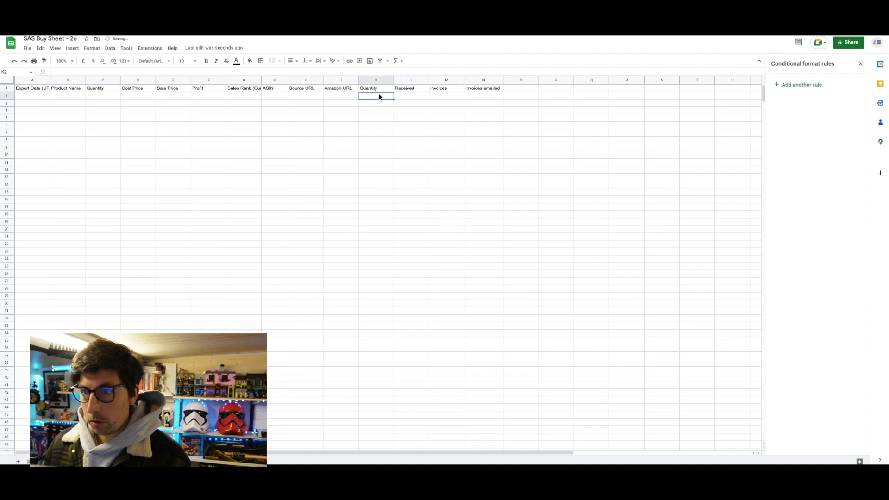
pyautogui.click(380, 90)
pyautogui.write('Order number')
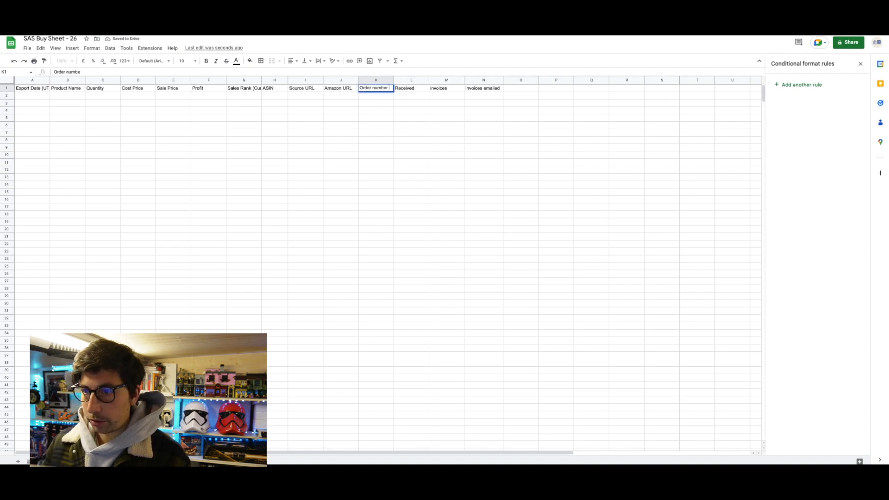
pyautogui.press('Return')
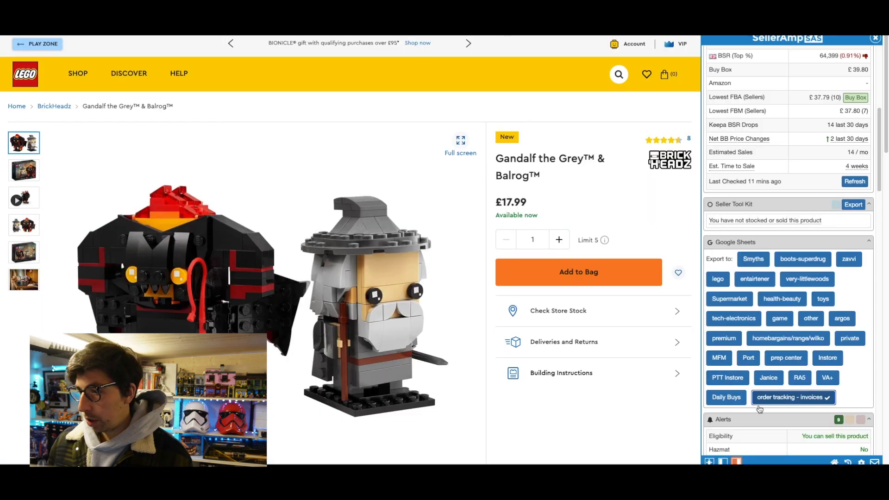
# - Export the Gandalf and Balrog product to order tracking - invoices and enter its quantity as 5 in the Google Sheet
pyautogui.click(773, 402)
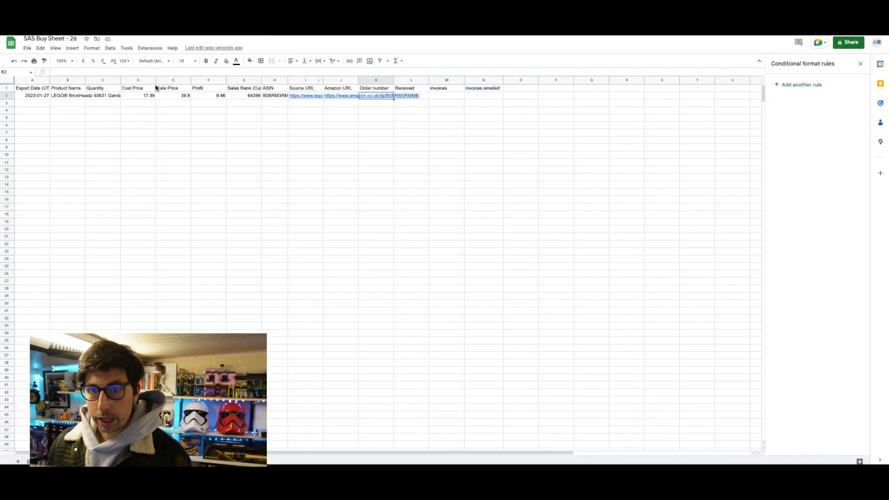
pyautogui.click(97, 99)
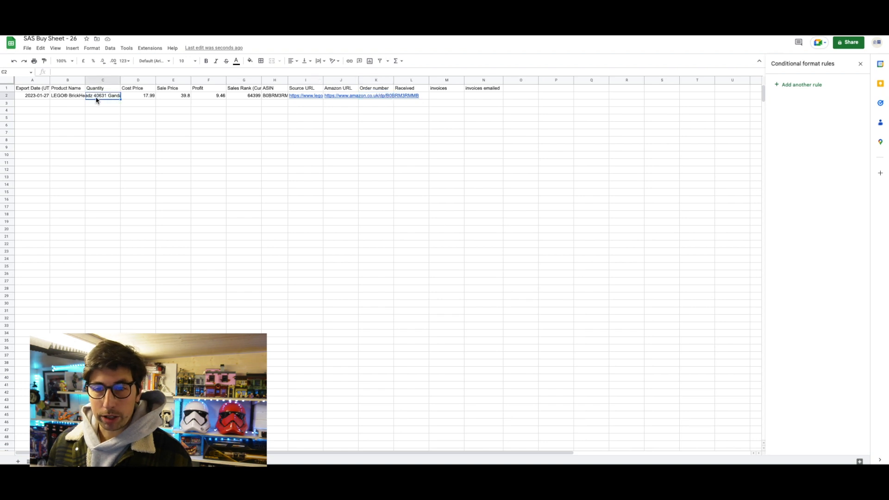
pyautogui.write('5')
pyautogui.press('Return')
# - Set the text wrapping of the exported product row A2:N2 to clip
pyautogui.click(33, 97)
pyautogui.moveTo(33, 96); pyautogui.dragTo(483, 95)
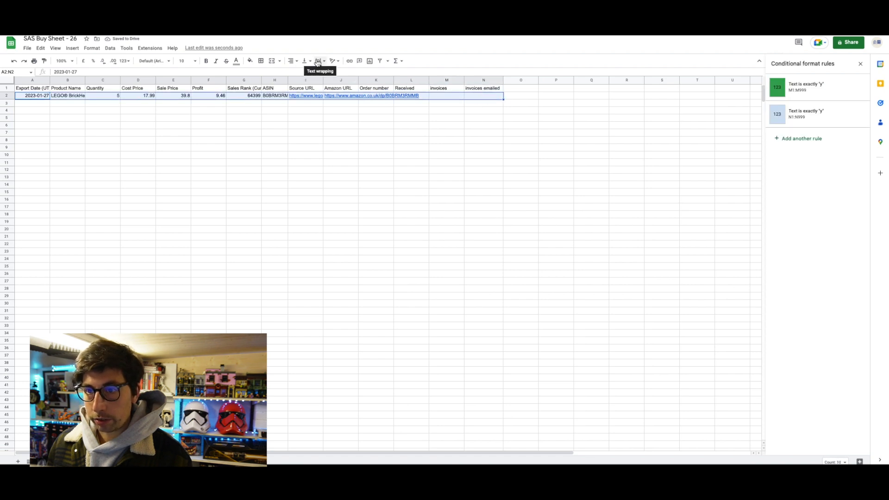
pyautogui.click(320, 64)
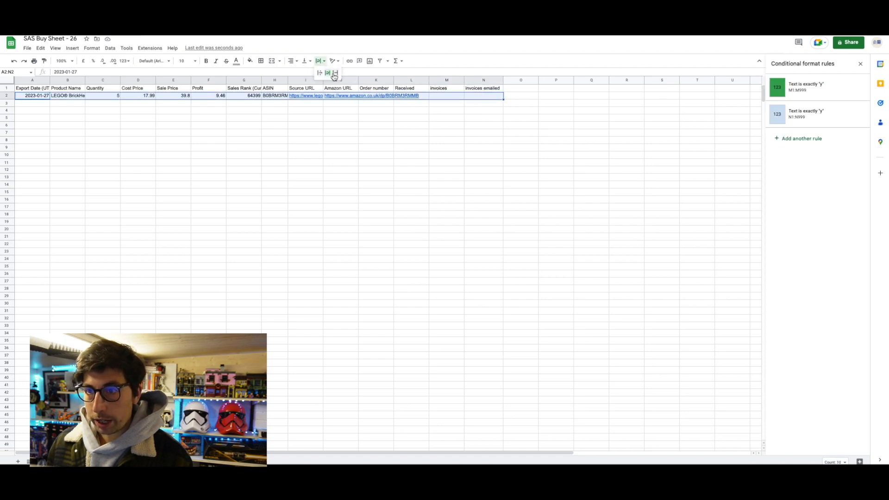
pyautogui.click(337, 74)
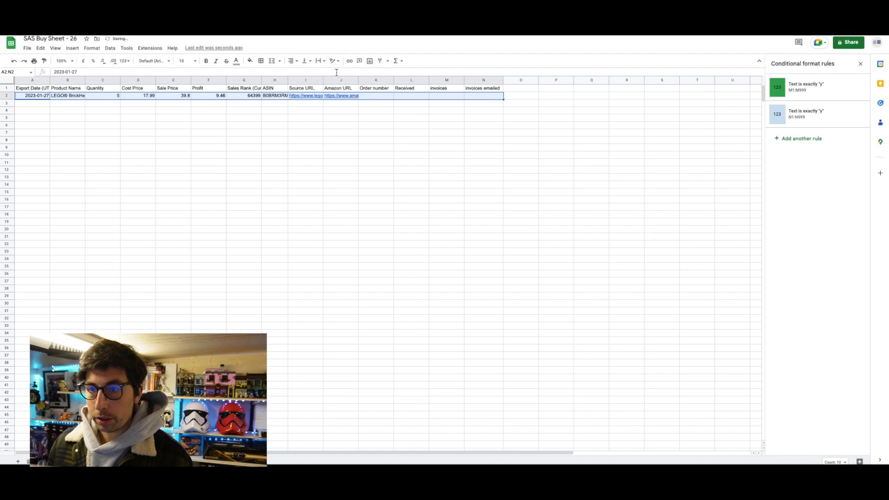
pyautogui.click(342, 156)
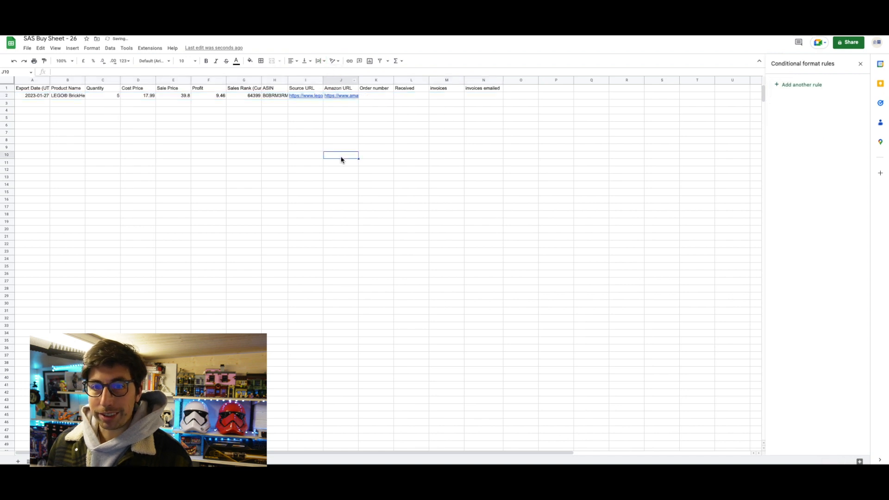
# - Apply clip text wrapping to the entire sheet
pyautogui.click(7, 81)
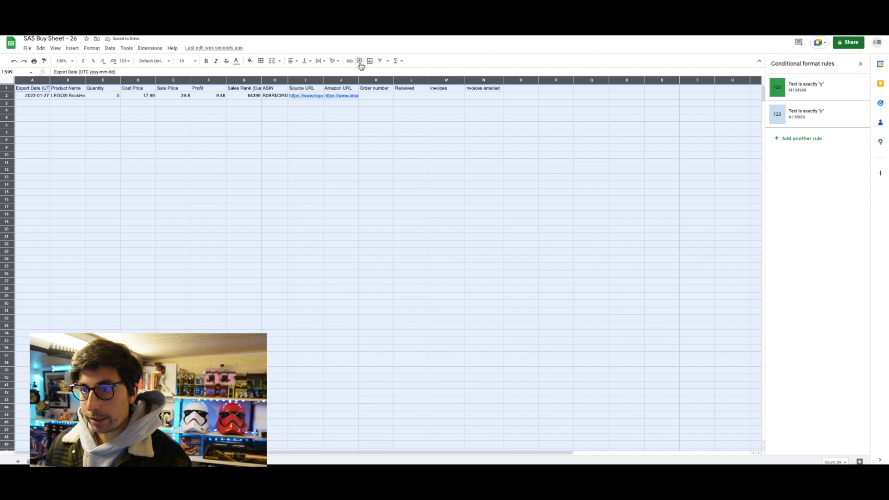
pyautogui.click(320, 61)
pyautogui.click(336, 73)
pyautogui.click(347, 163)
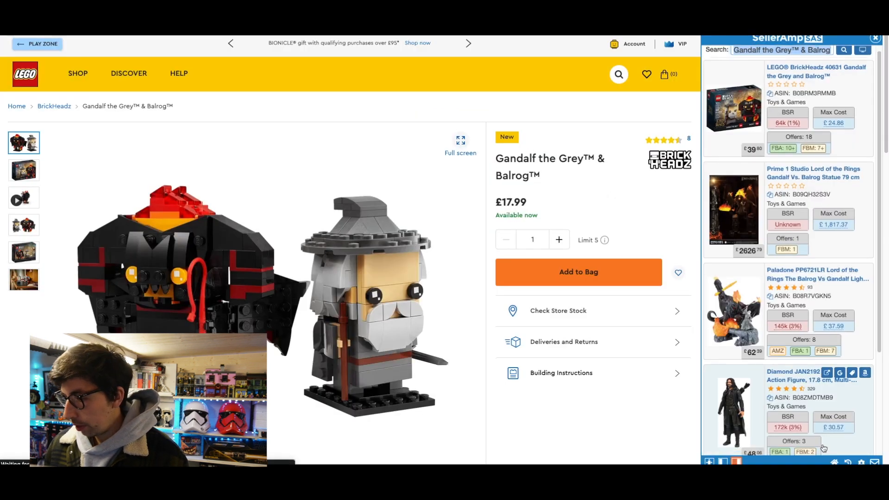
# - Open the LEGO BrickHeadz Spice Girls Tribute Set 40548 from SellerAmp's history and export it to order tracking - invoices
pyautogui.click(847, 461)
pyautogui.scroll(-2, 856, 286)
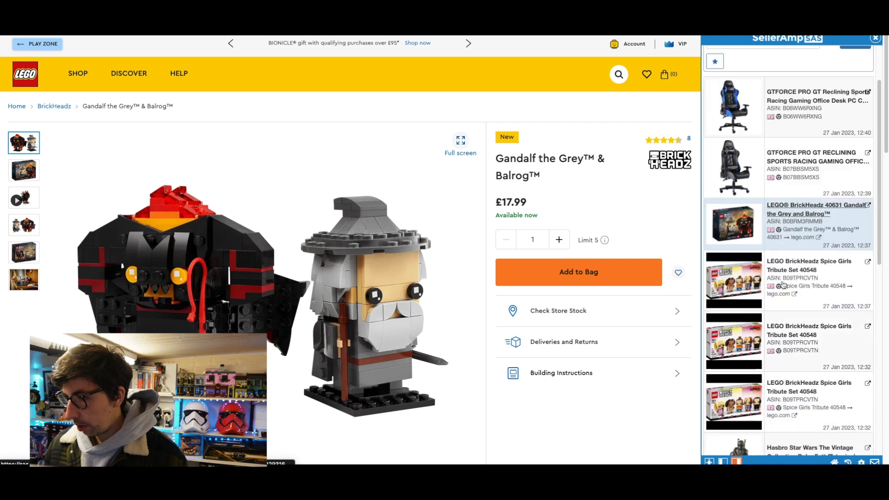
pyautogui.click(855, 285)
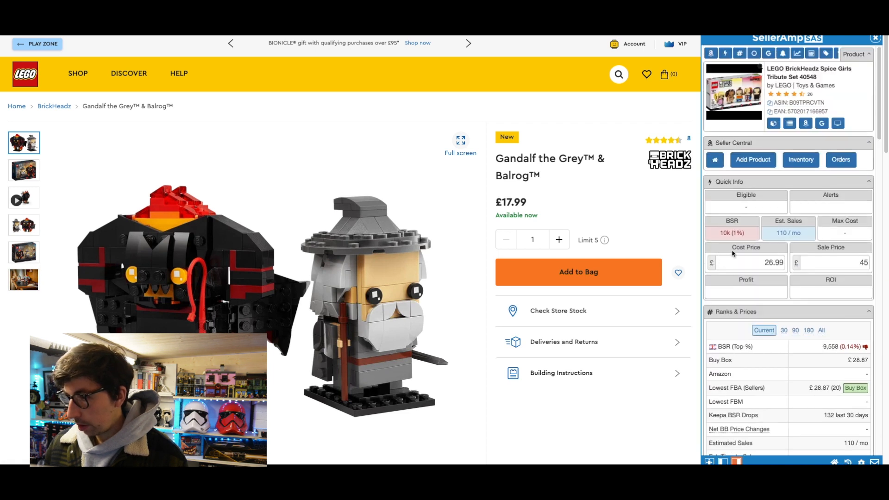
pyautogui.scroll(-5, 776, 269)
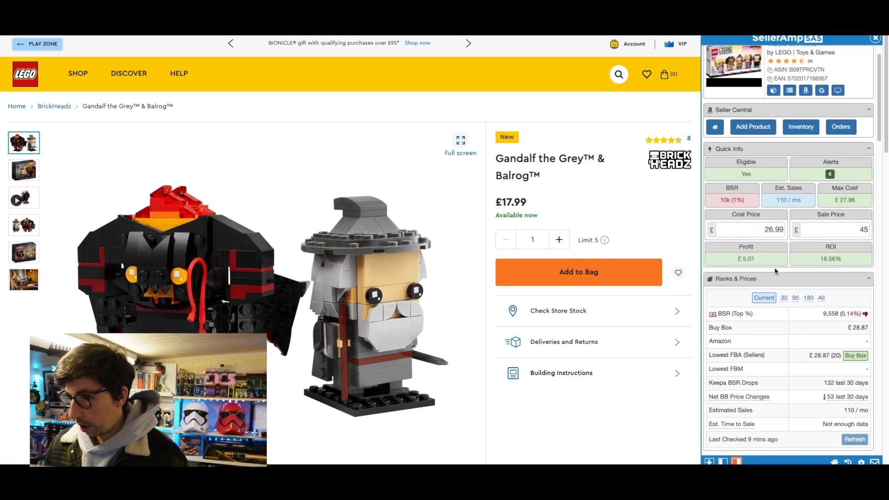
pyautogui.scroll(-4, 792, 347)
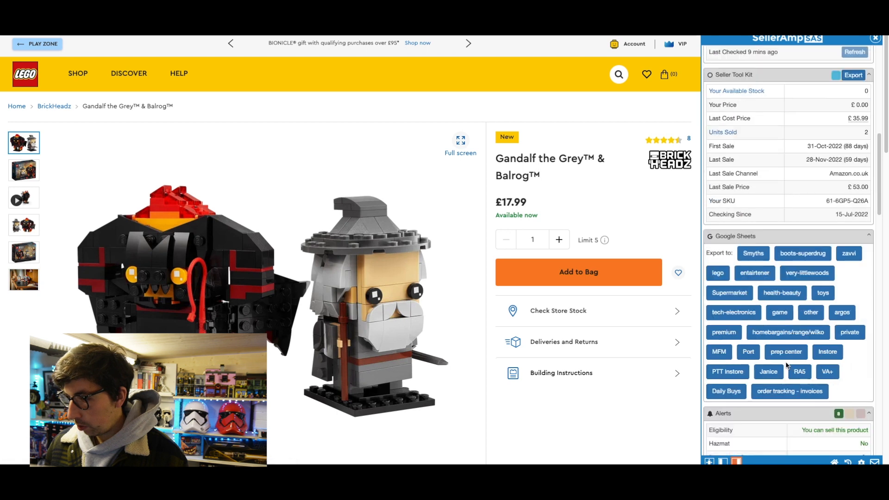
pyautogui.click(790, 393)
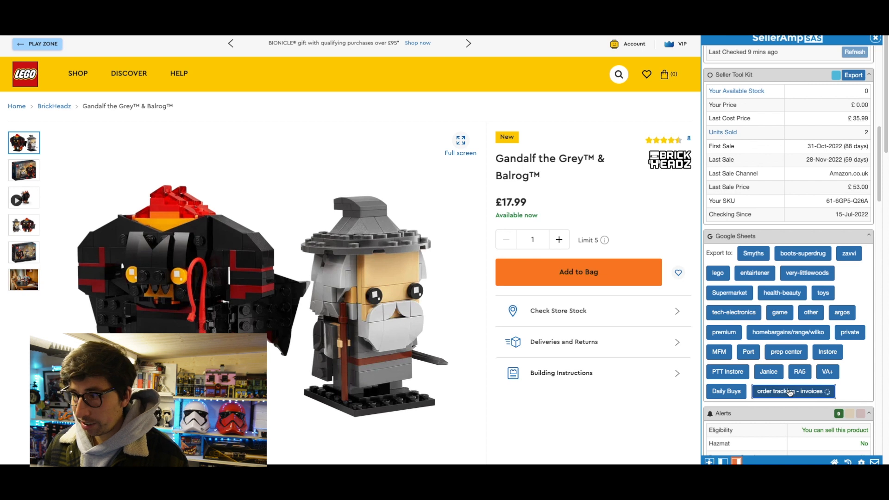
pyautogui.click(790, 392)
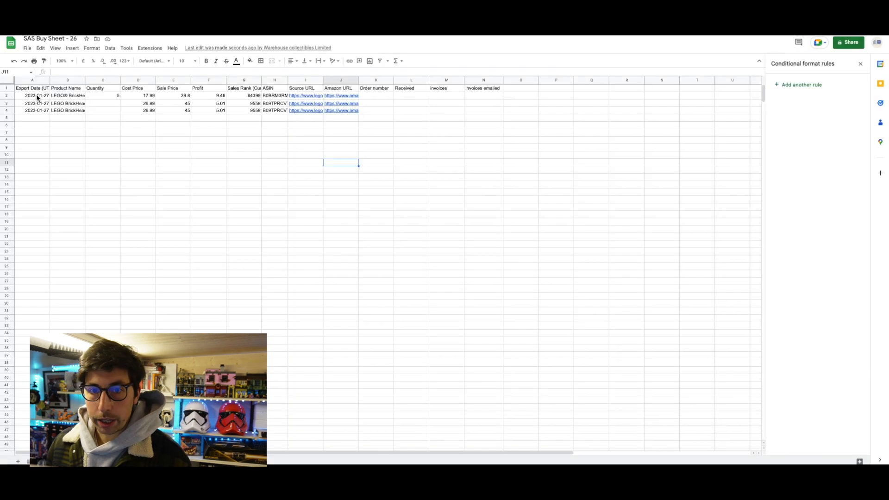
# - Clear the duplicate Spice Girls entry in row 4 of the Google Sheet and enter a quantity of 3 in C3
pyautogui.click(6, 111)
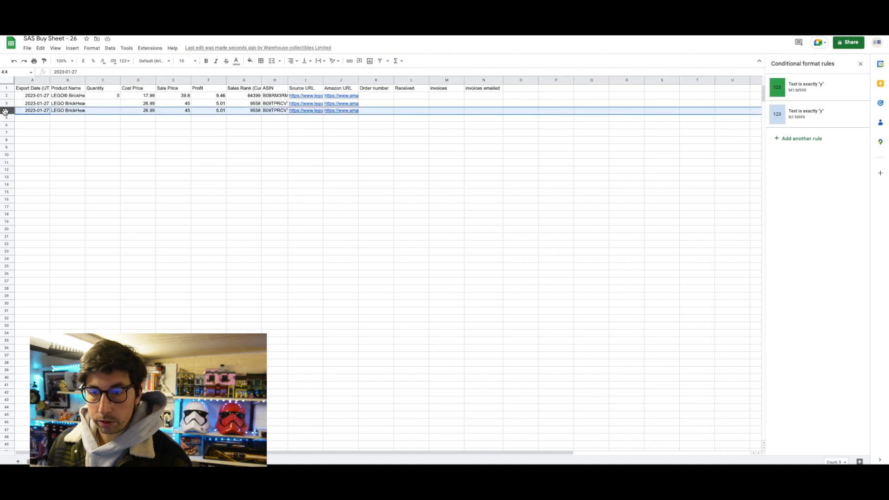
pyautogui.press('BackSpace')
pyautogui.click(159, 182)
pyautogui.click(109, 105)
pyautogui.write('3')
pyautogui.click(211, 173)
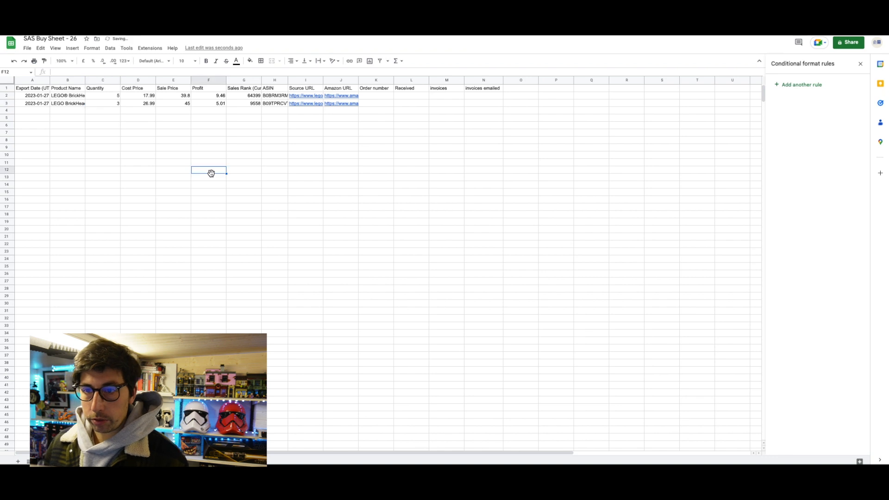
# - Try marking both products as received with "x" in L2 and L3, and undo the entries
pyautogui.click(372, 98)
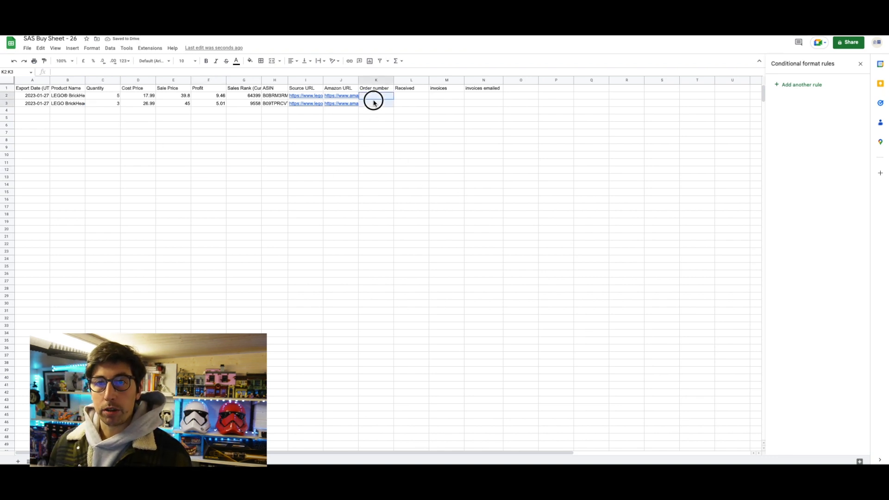
pyautogui.click(421, 97)
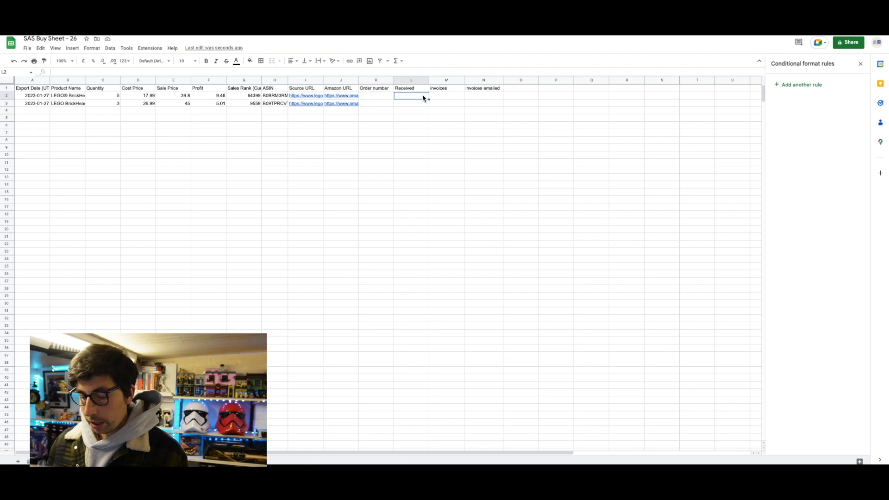
pyautogui.write('x')
pyautogui.press('Return')
pyautogui.write('x')
pyautogui.press('Return')
pyautogui.press('Up')
pyautogui.press('Up')
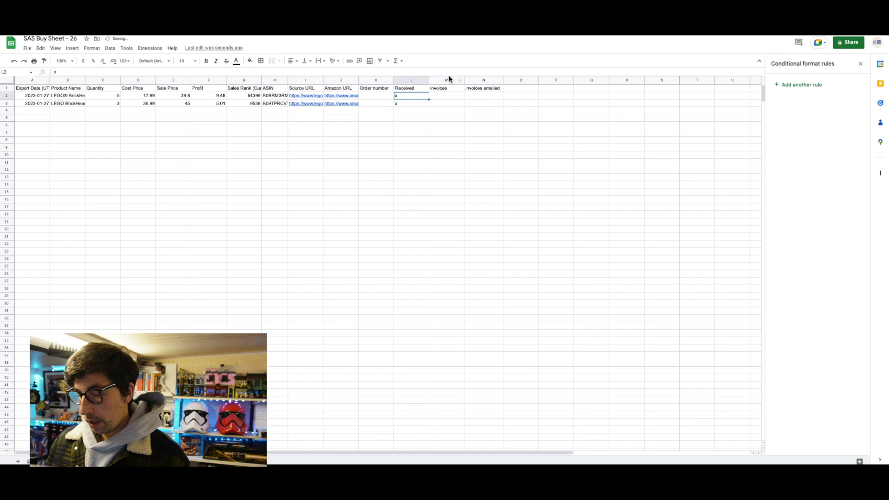
pyautogui.hotkey('ctrl', 'z')
pyautogui.press('Down')
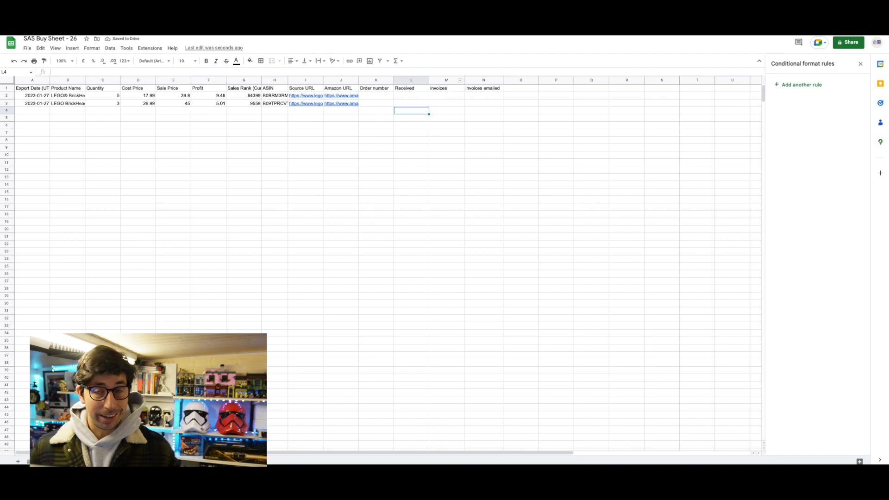
# - Fill N2:N7 in the invoices emailed column with "y" to test its conditional formatting
pyautogui.press('Up')
pyautogui.press('Up')
pyautogui.press('Right')
pyautogui.press('Right')
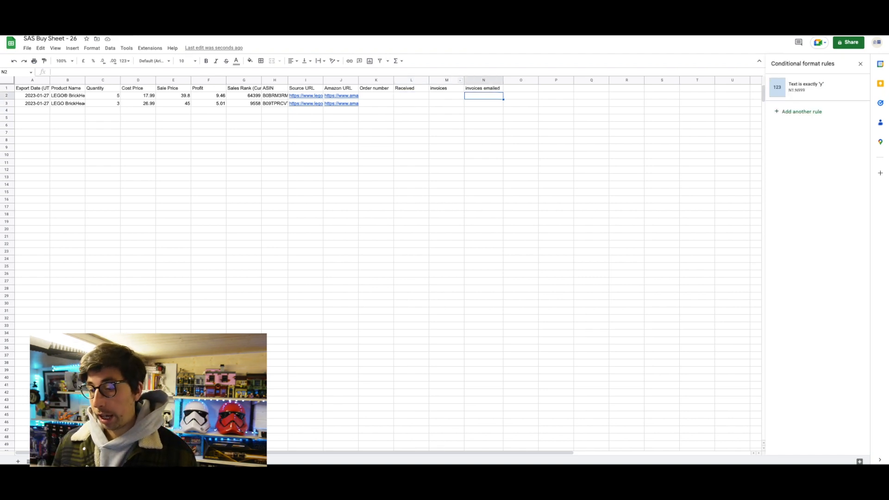
pyautogui.write('y y y y y y')
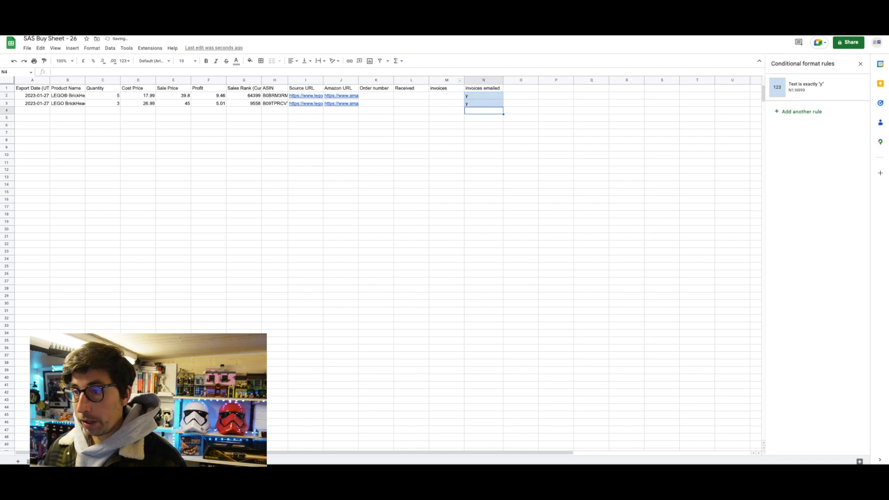
# - Enter "y" in M2 and M4:M8 of the invoices column to test its conditional formatting
pyautogui.press('Left')
pyautogui.press('Up')
pyautogui.press('Up')
pyautogui.press('Up')
pyautogui.press('Up')
pyautogui.press('Up')
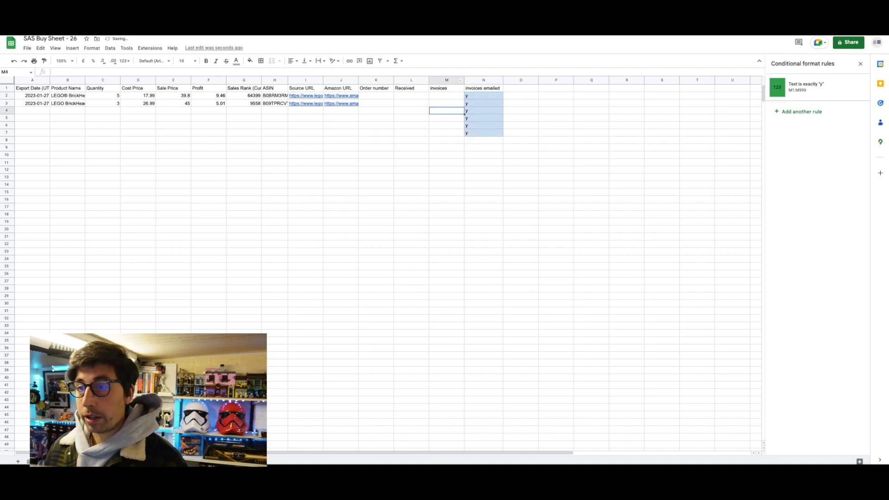
pyautogui.write('y')
pyautogui.press('Down')
pyautogui.press('Down')
pyautogui.write('y y y y y')
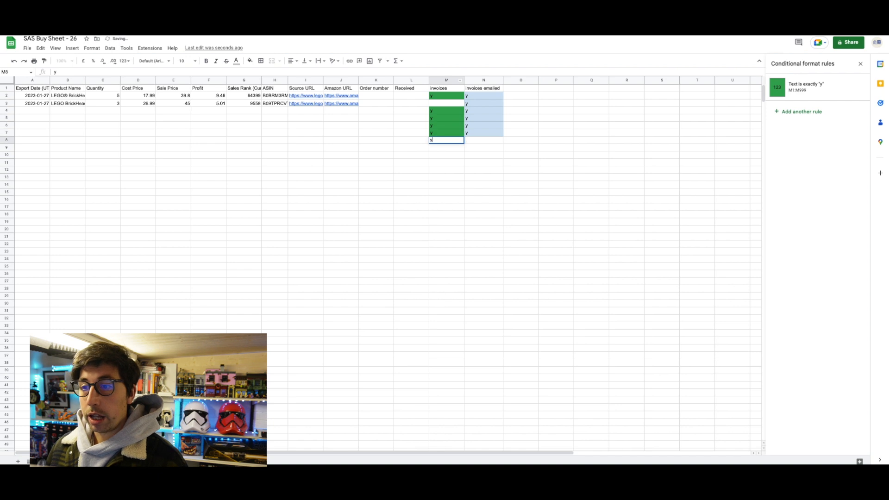
# - Clear the test "y" entries from M2:N8 in the invoices and invoices emailed columns
pyautogui.press('Up')
pyautogui.press('Up')
pyautogui.press('Up')
pyautogui.moveTo(456, 96); pyautogui.dragTo(478, 145)
pyautogui.press('Delete')
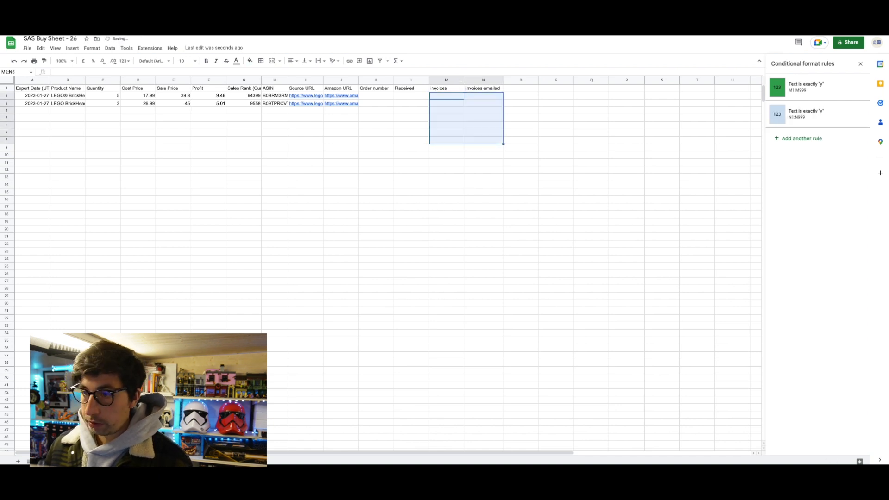
pyautogui.click(55, 179)
pyautogui.click(7, 96)
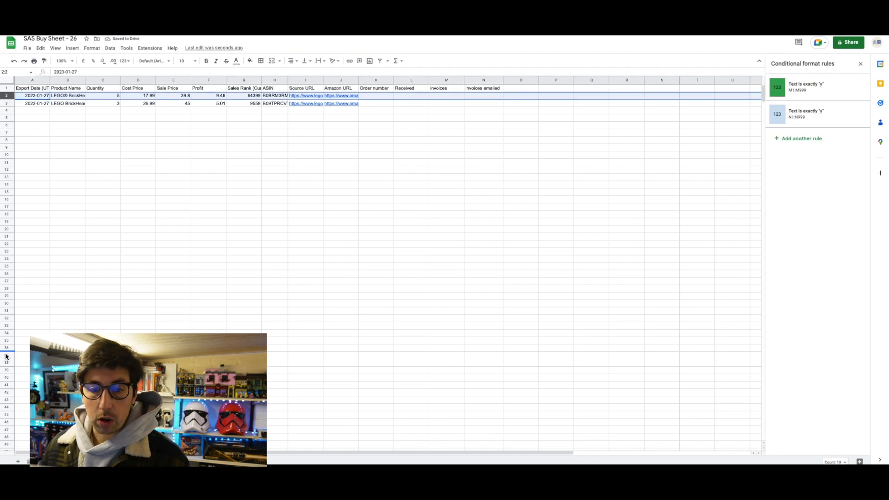
pyautogui.scroll(-15, 7, 356)
pyautogui.scroll(-8, 7, 356)
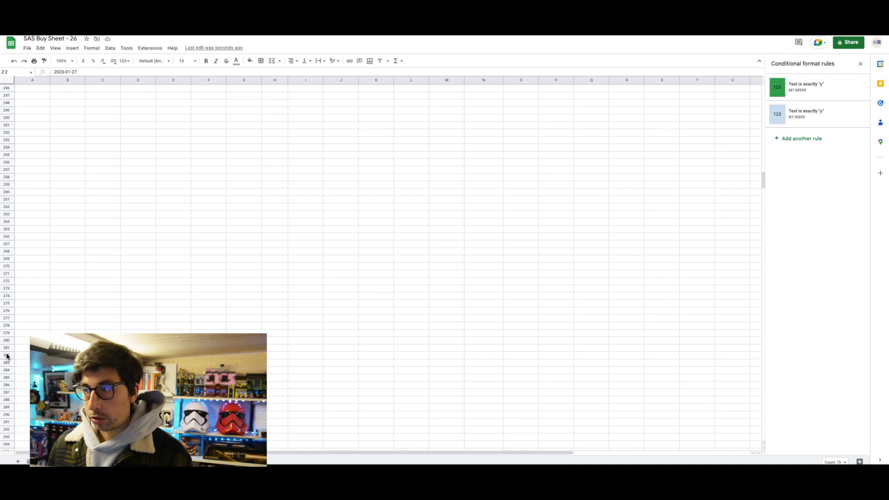
pyautogui.scroll(15, 6, 329)
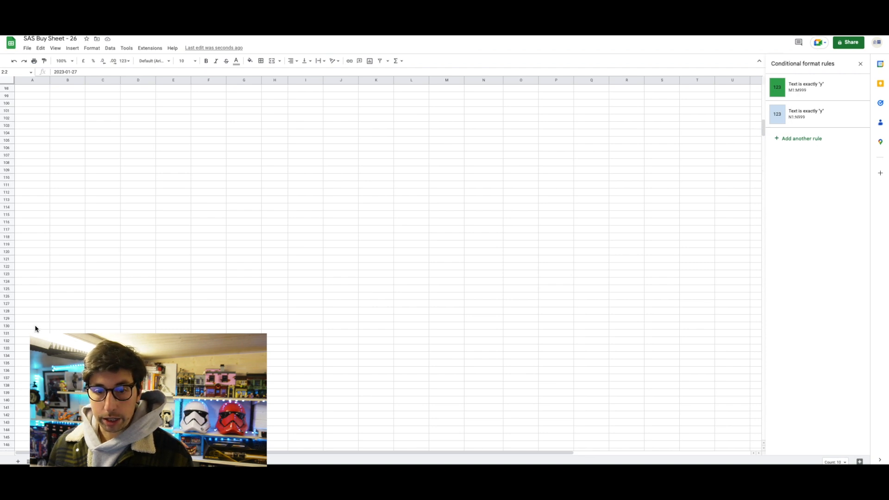
pyautogui.keyDown('shift'); pyautogui.click(7, 339); pyautogui.keyUp('shift')
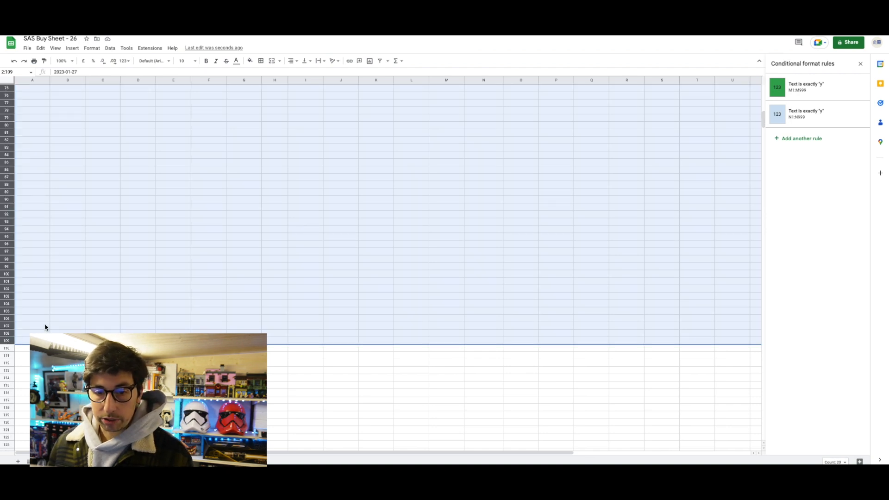
pyautogui.rightClick(26, 324)
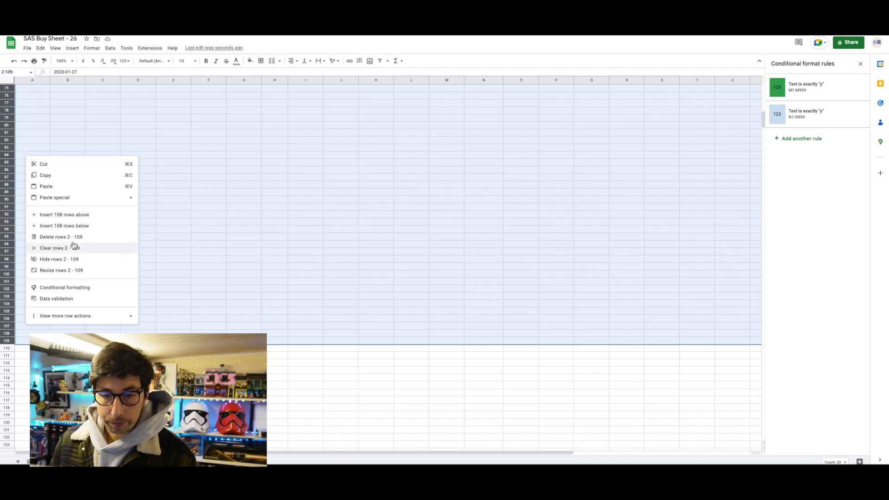
pyautogui.click(138, 393)
# - Freeze 1 row so the header row stays fixed, and check it by looking further down the sheet
pyautogui.scroll(12, 138, 392)
pyautogui.rightClick(6, 87)
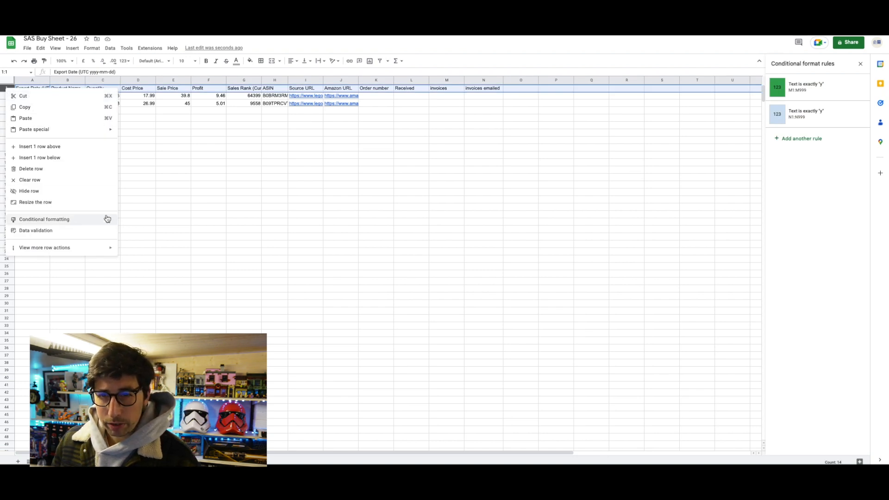
pyautogui.click(98, 50)
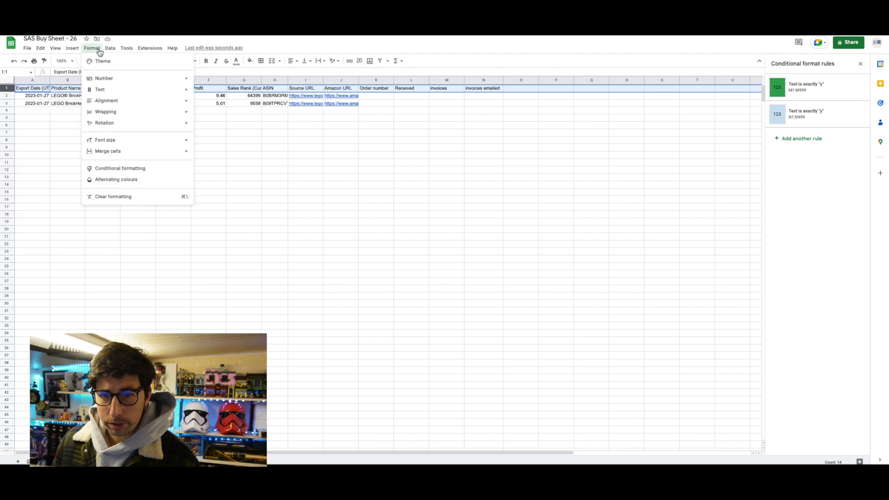
pyautogui.moveTo(71, 48)
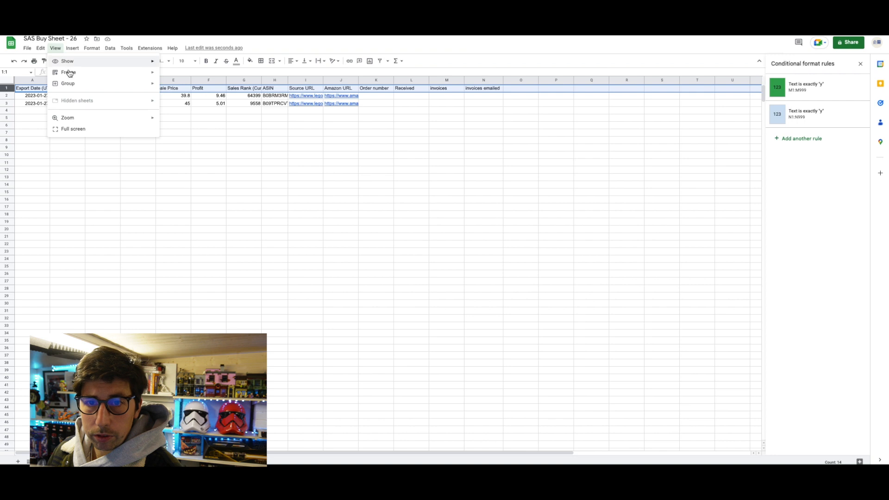
pyautogui.moveTo(72, 74)
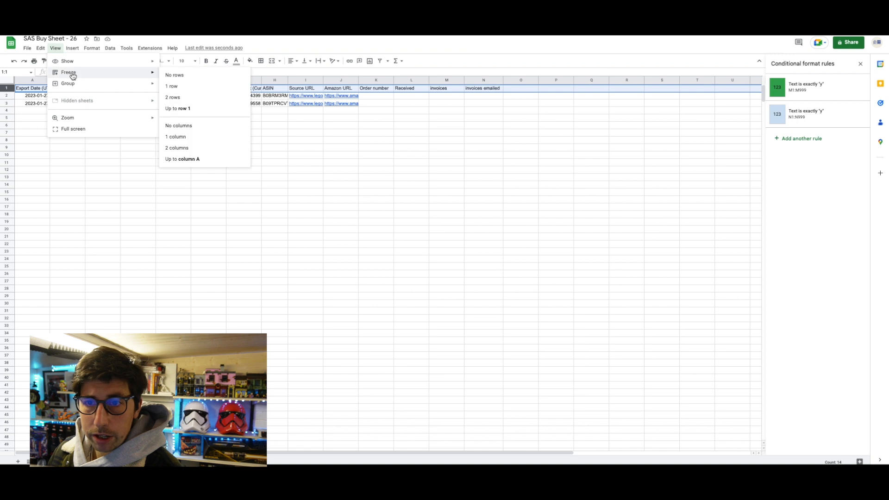
pyautogui.click(189, 87)
pyautogui.click(286, 244)
pyautogui.scroll(-10, 287, 245)
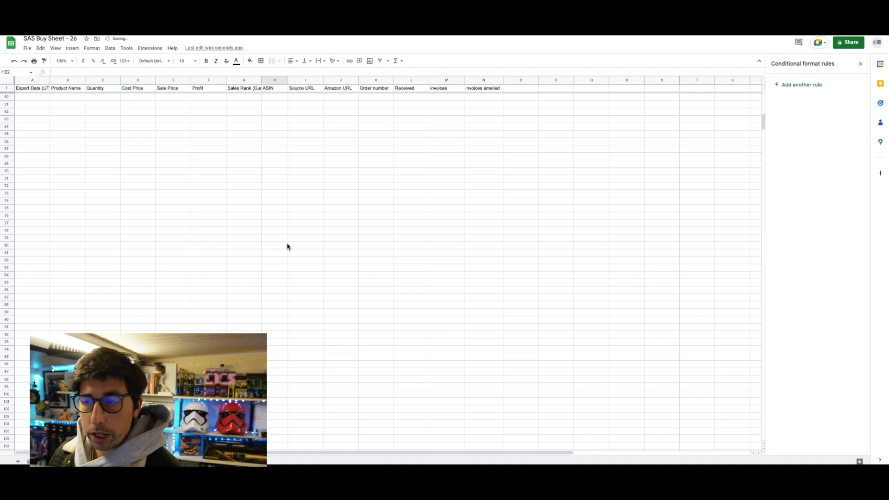
pyautogui.scroll(10, 287, 246)
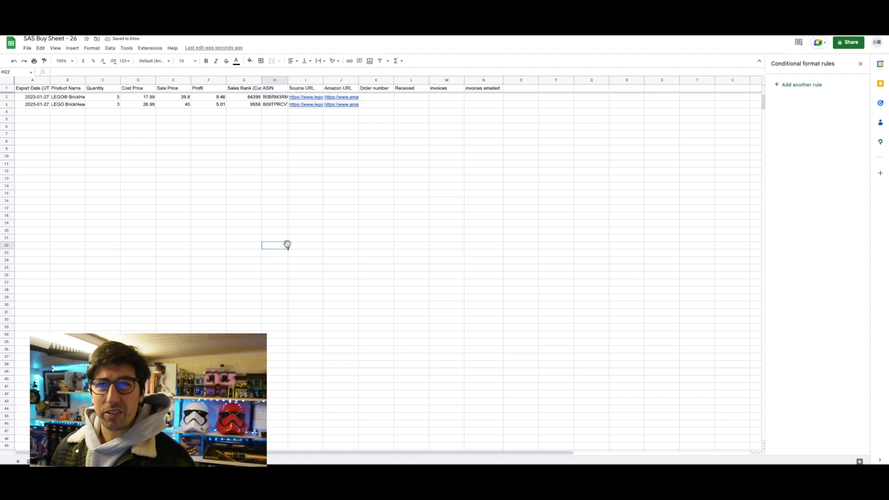
pyautogui.scroll(-5, 287, 245)
pyautogui.scroll(5, 288, 244)
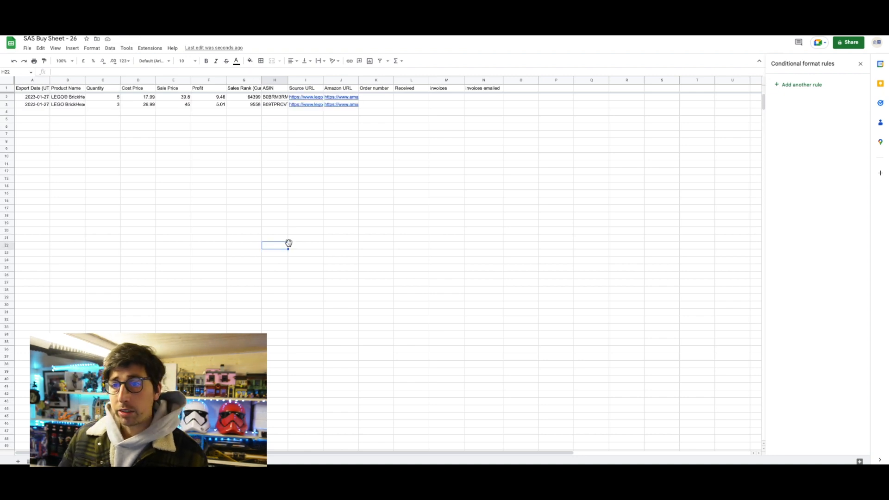